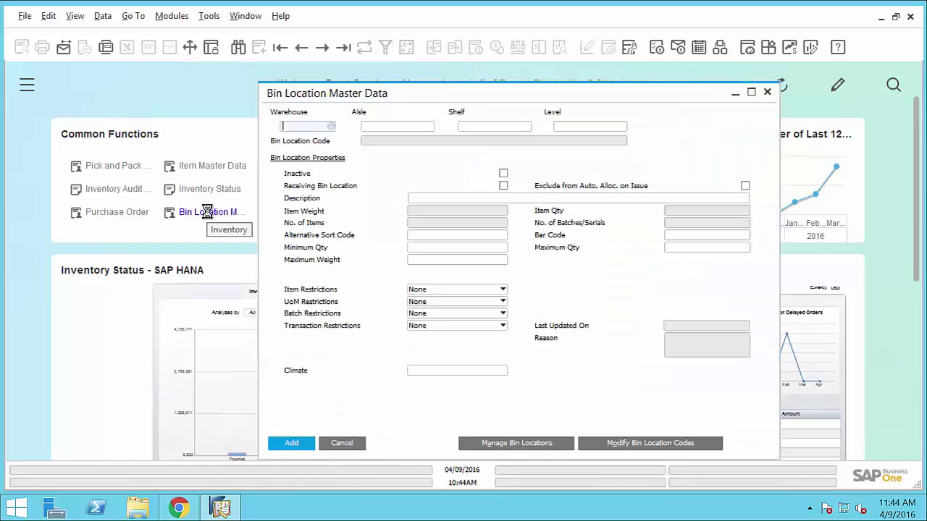
- Browse to the record of bin location 01-A1-S1-L1 and examine its item quantities and its batch/serial contents
click(302, 47)
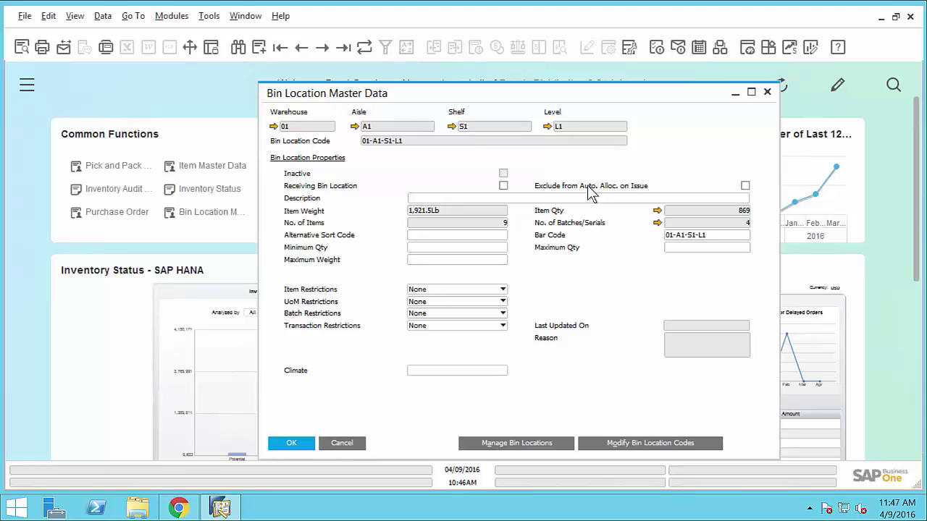
click(657, 211)
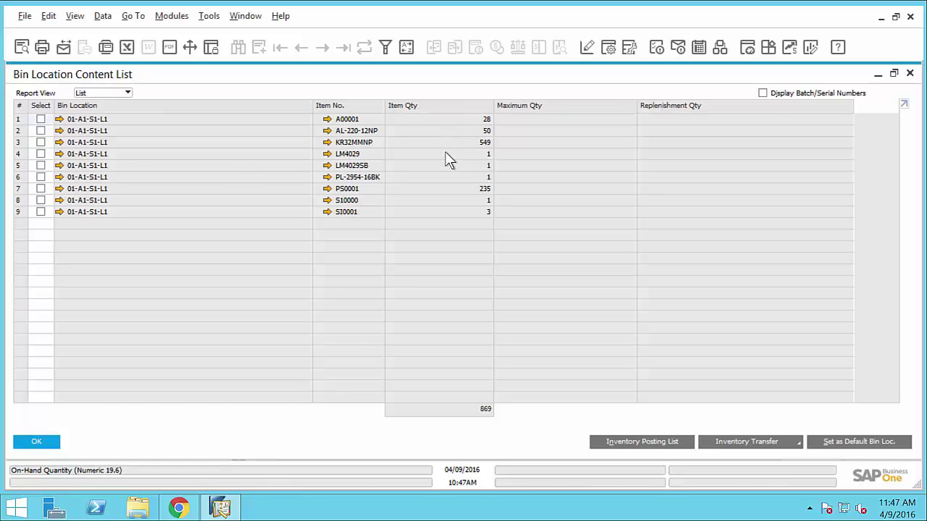
key(Escape)
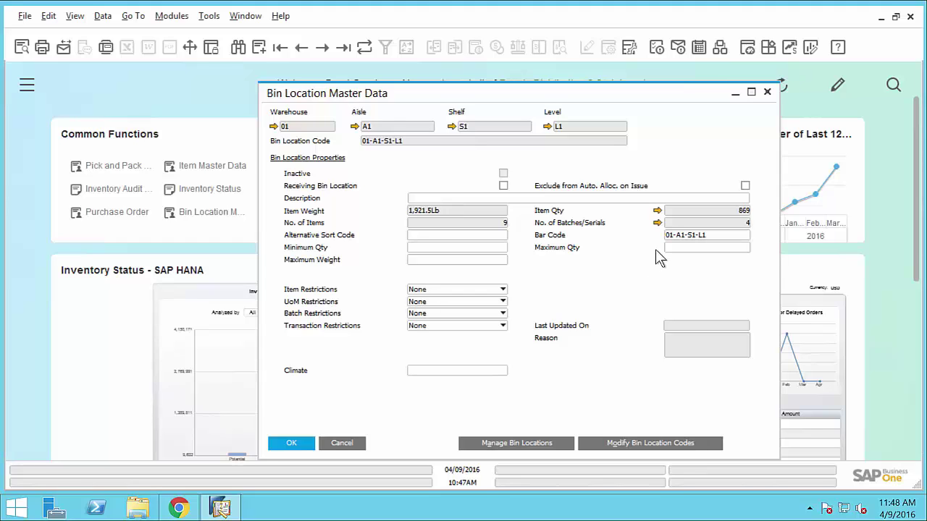
click(657, 222)
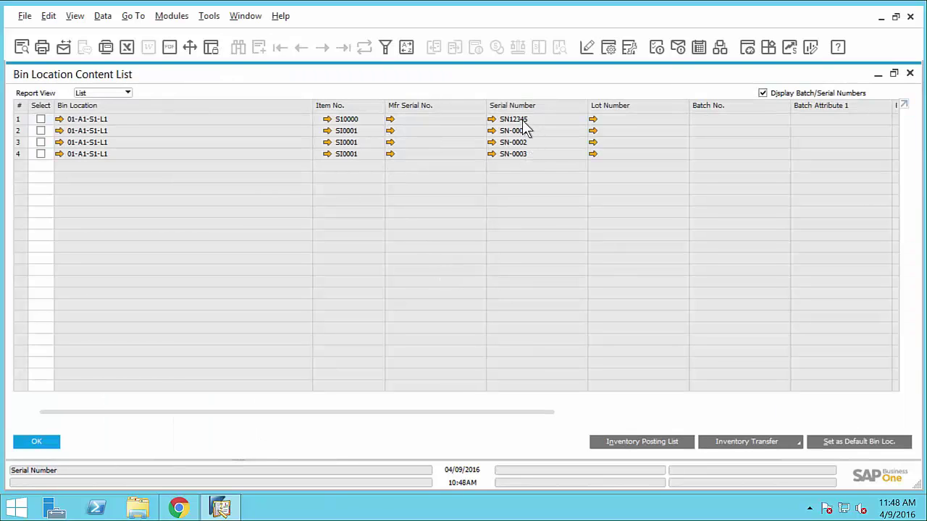
click(49, 443)
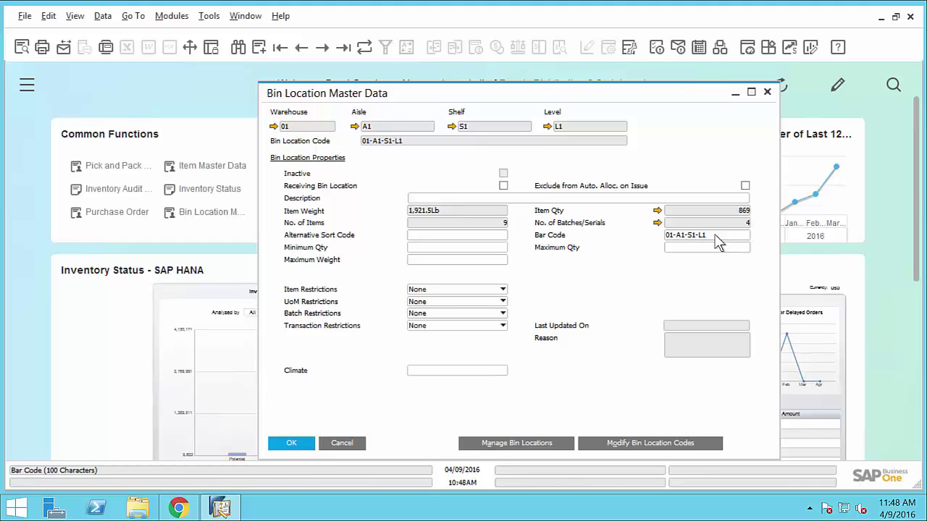
- Examine the available item, UoM, batch and transaction restriction options of bin location 01-A1-S1-L1
click(484, 249)
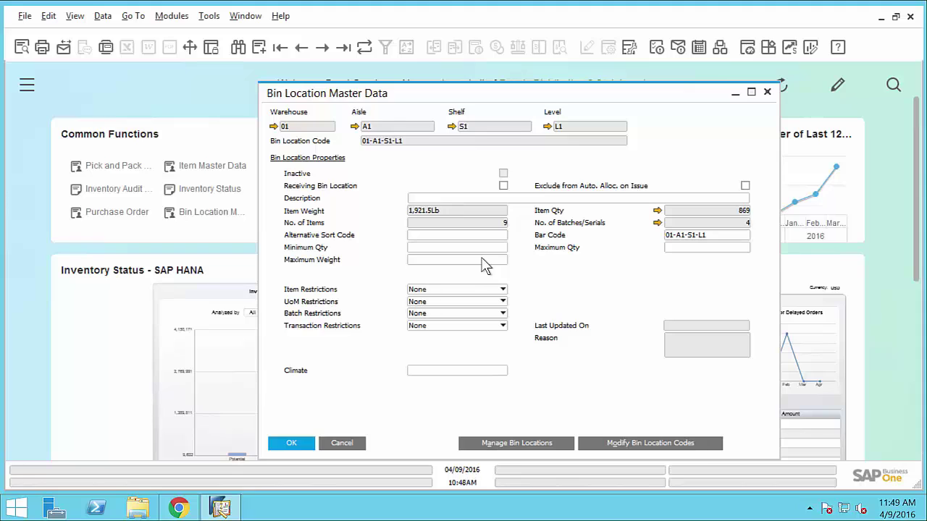
click(476, 290)
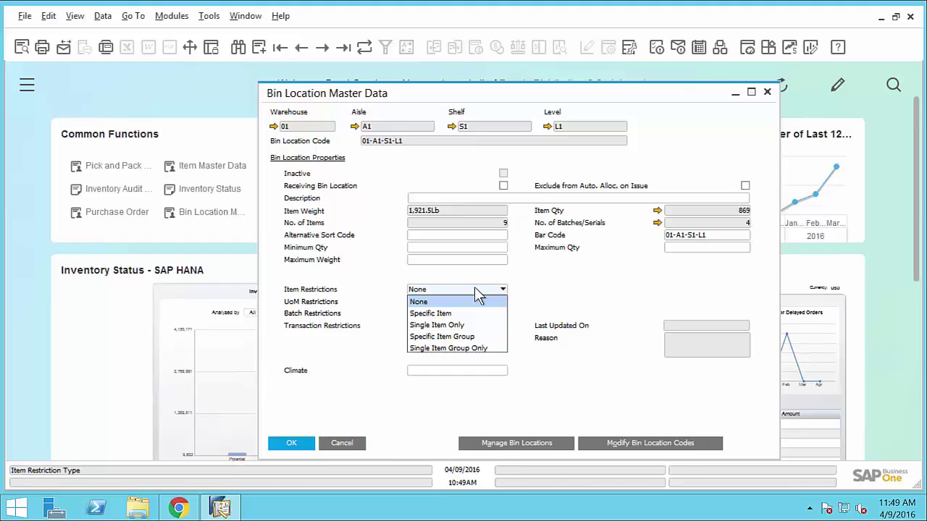
click(478, 301)
click(484, 301)
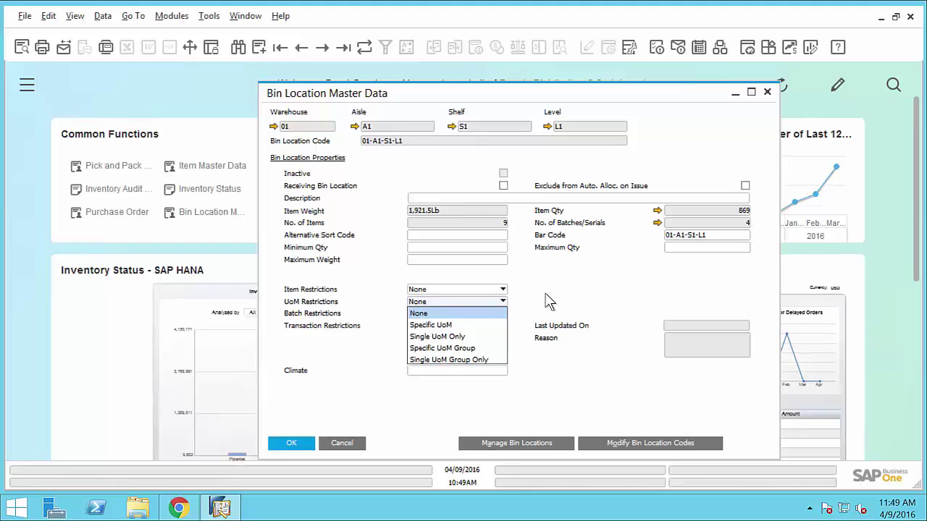
click(503, 302)
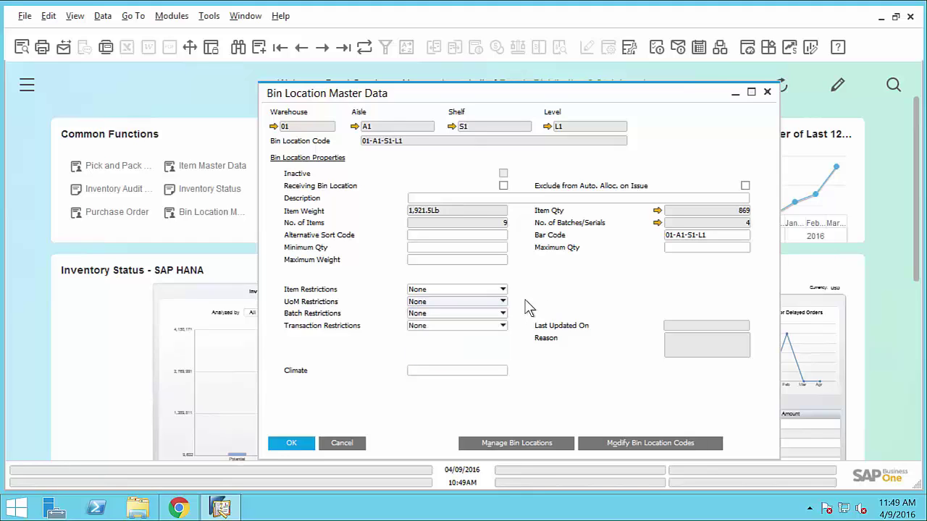
click(502, 314)
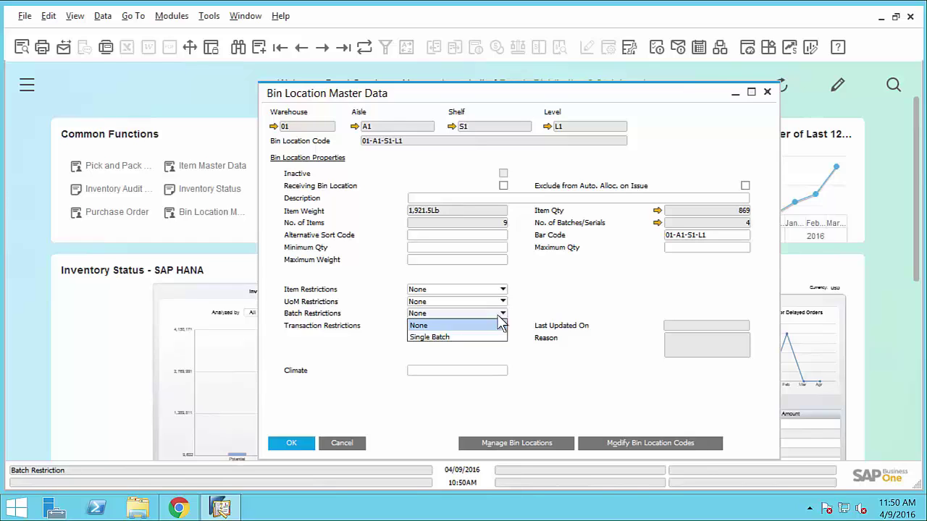
click(493, 325)
click(490, 326)
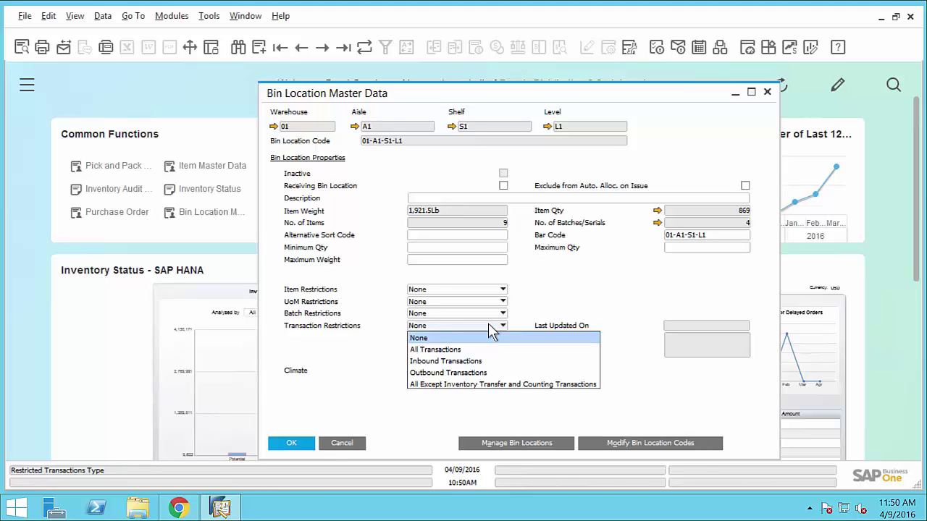
- Look through the attribute codes offered for the bin location's Climate, and close the list without choosing one
click(464, 371)
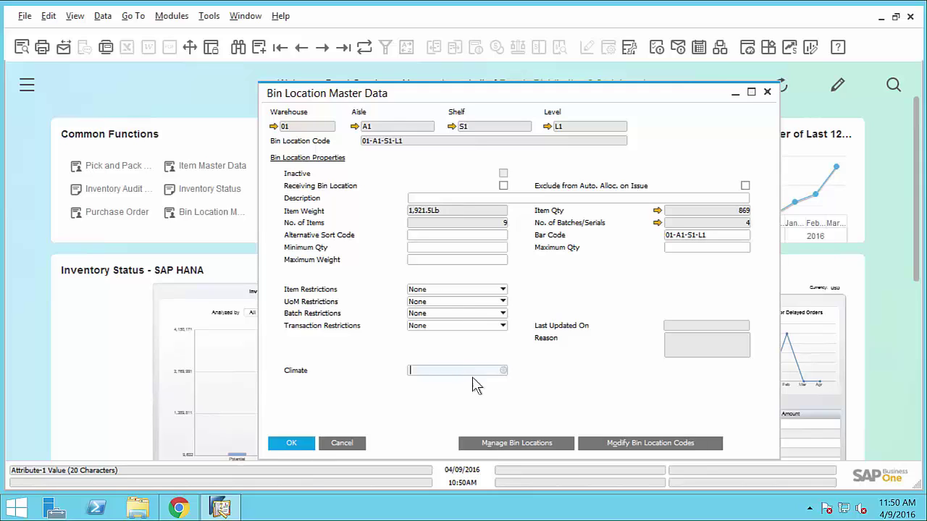
click(504, 371)
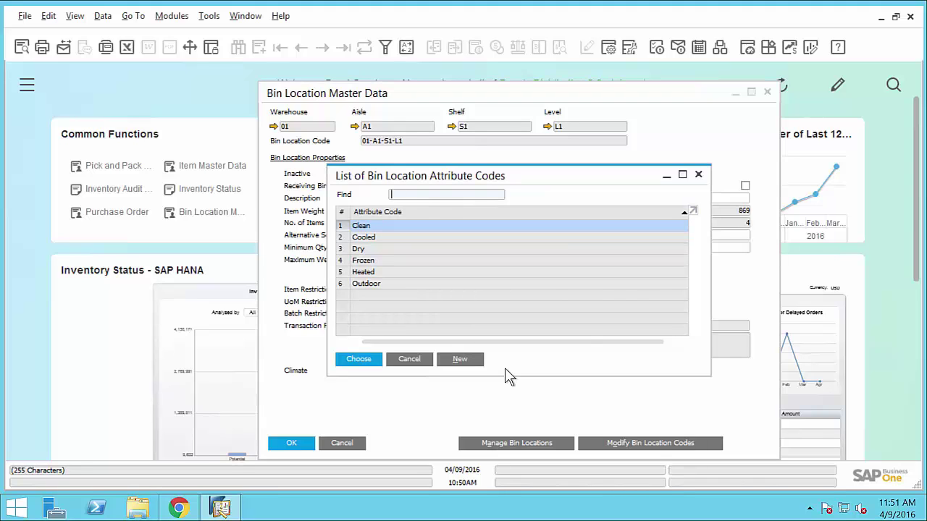
click(418, 363)
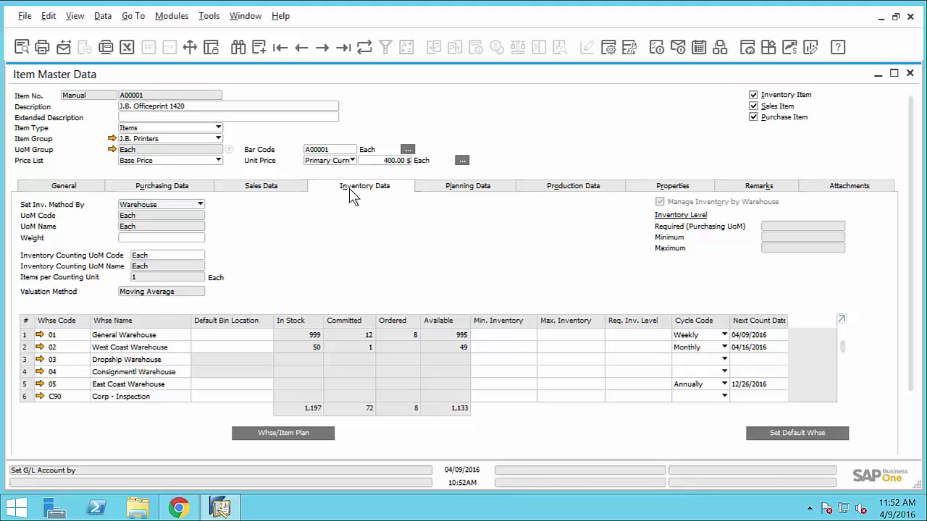
- Try defining an inventory cycle "example" with monthly recurrence on day 9 from the Dropship Warehouse row, and discard it
click(715, 361)
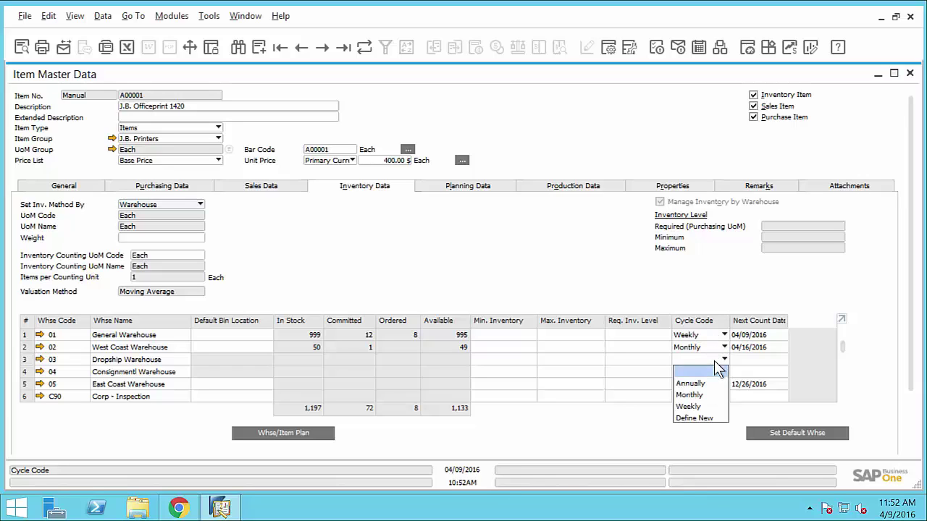
click(696, 420)
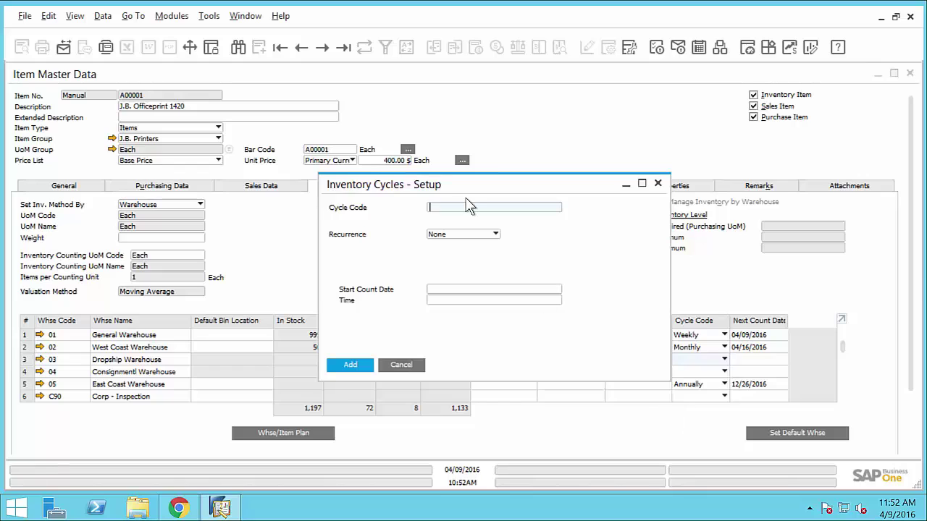
text(example)
click(471, 234)
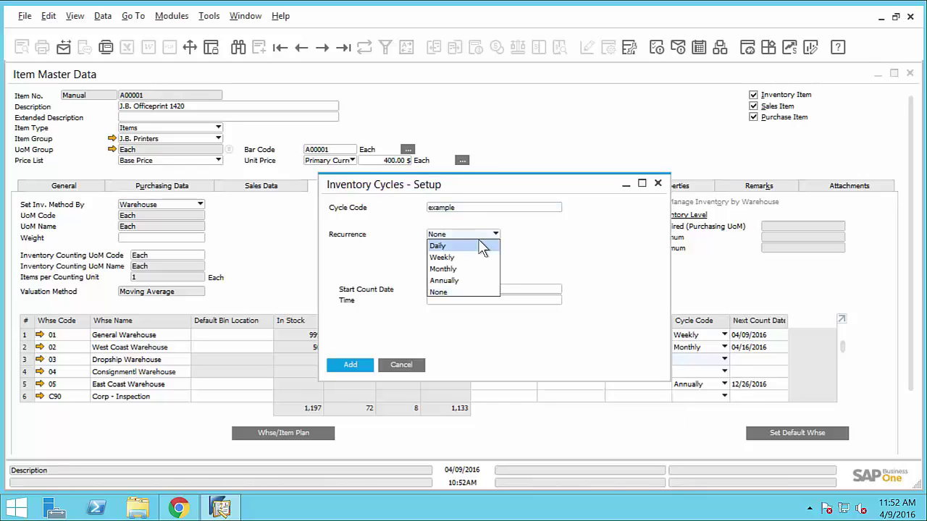
click(458, 272)
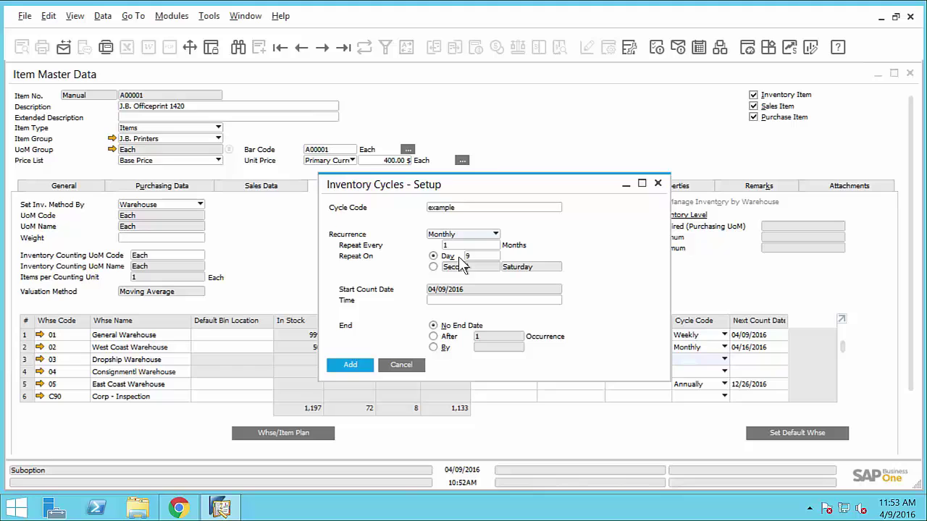
click(465, 256)
text(9)
click(415, 366)
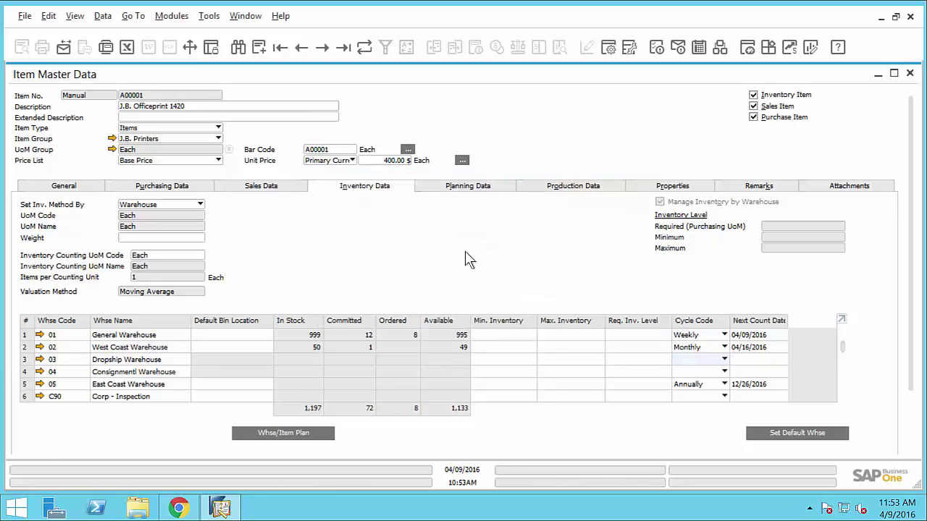
- Open the bin location content list for item A00001 and review the master data of bin 01-A1-S2-L2
right_click(475, 247)
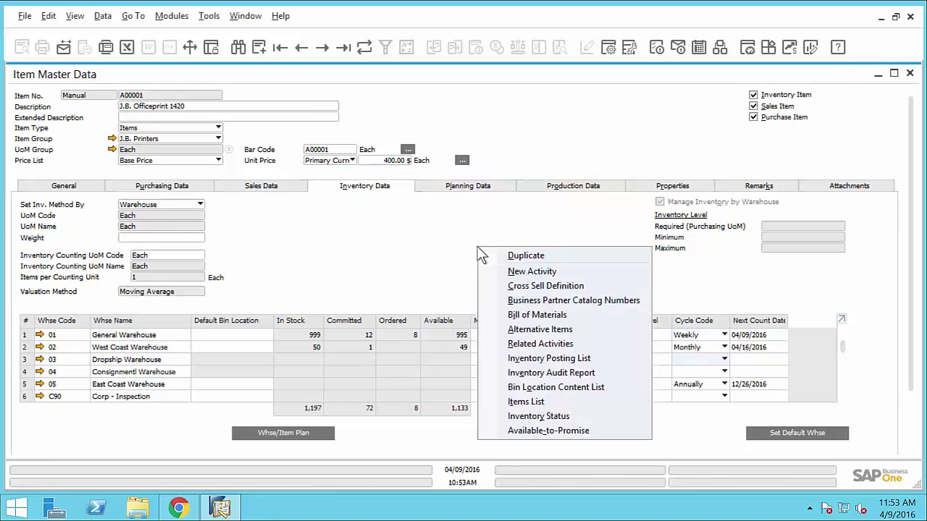
click(552, 388)
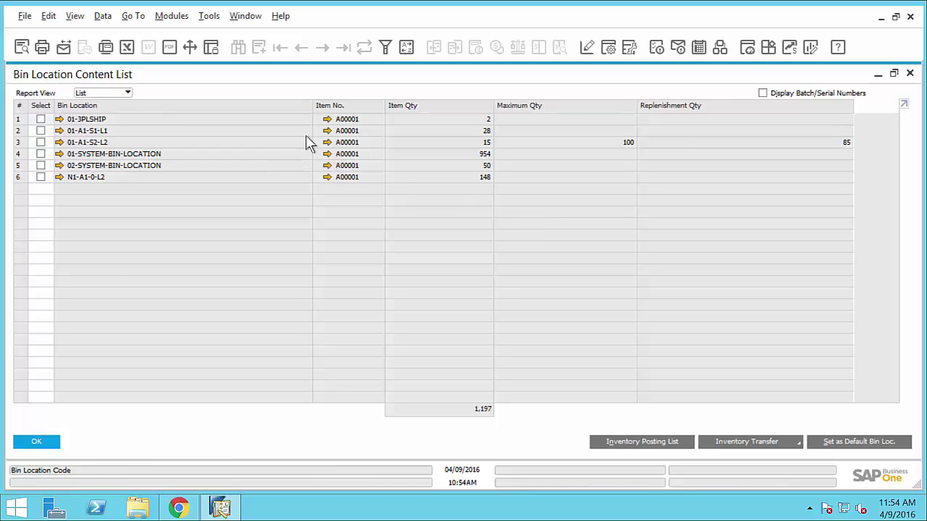
click(60, 142)
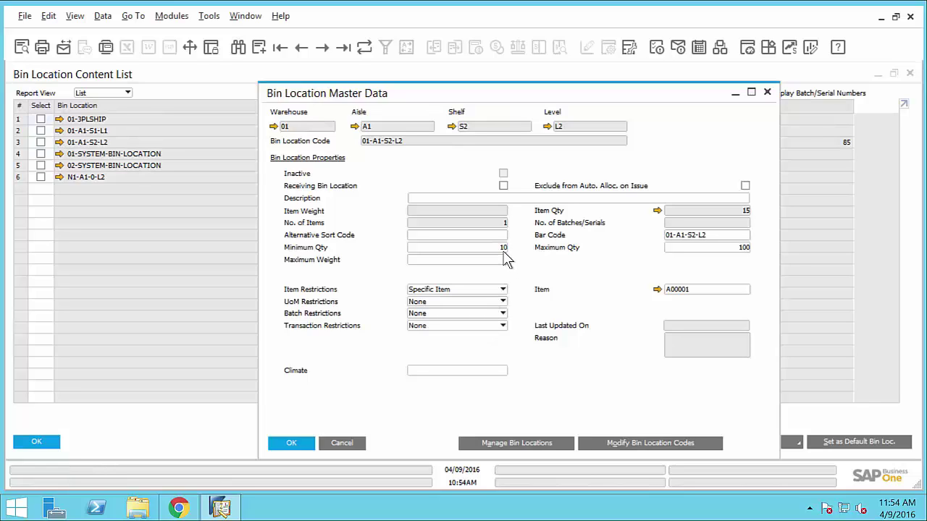
click(340, 443)
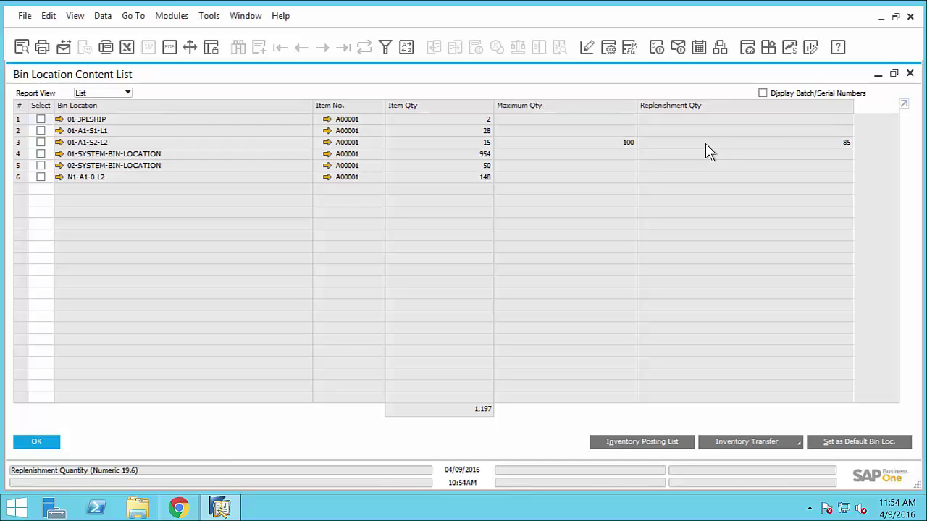
- Create an inventory transfer that replenishes bin location 01-A1-S2-L2 with item A00001
click(40, 143)
click(750, 440)
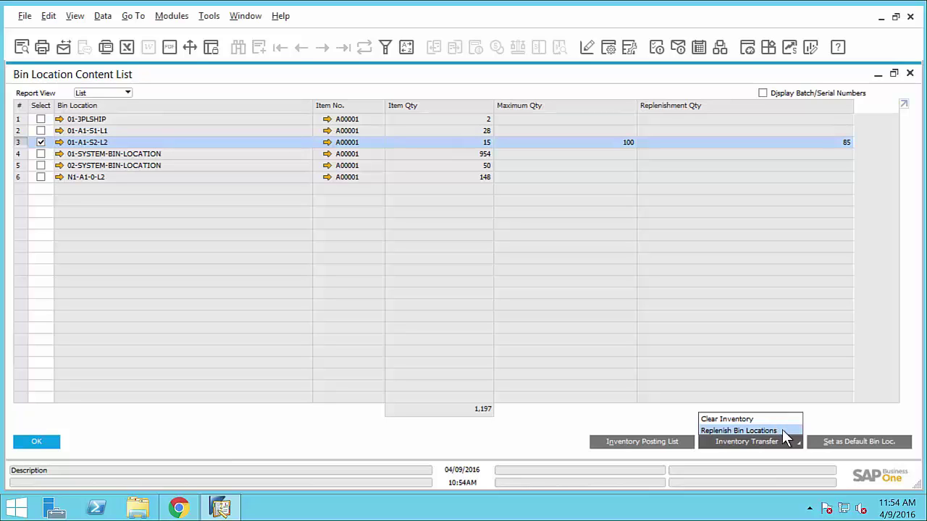
click(782, 429)
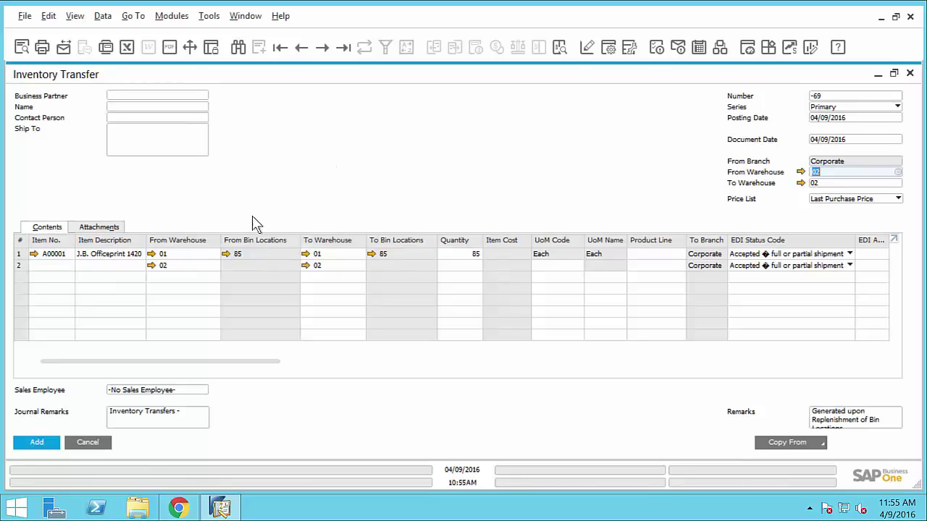
- Open the issuing bin allocation for item A00001 and allocate automatically by Descending Quantity
click(225, 254)
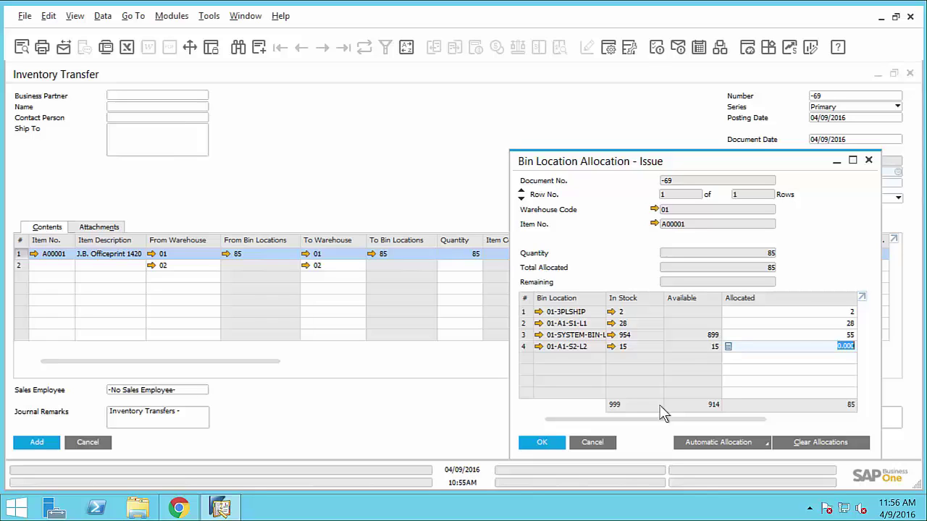
click(720, 445)
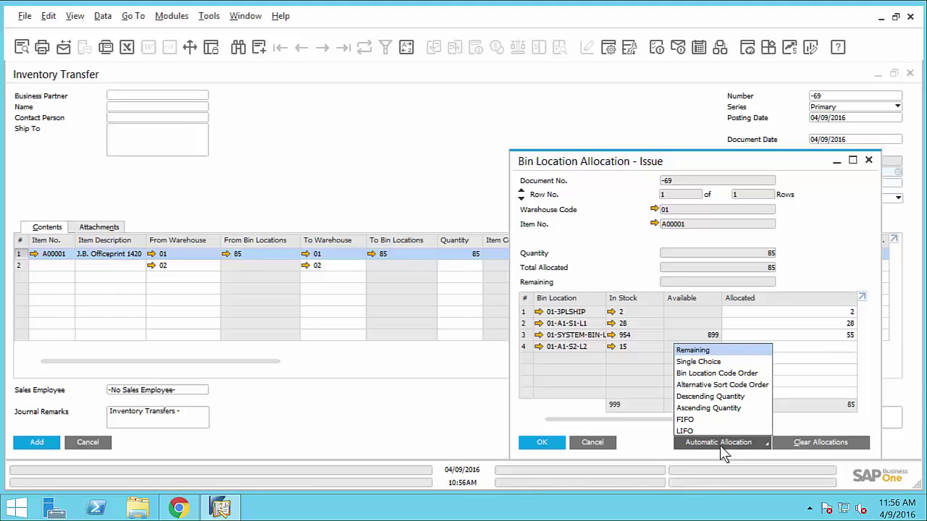
click(727, 400)
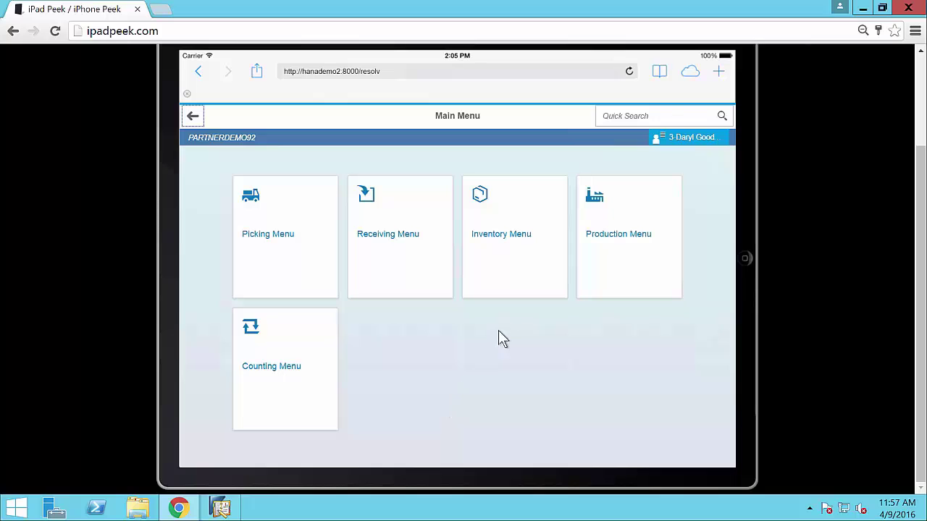
- Review the Bin Maintenance settings of bin 01-A1-S2-L2 in warehouse 01, and leave them without saving
click(546, 270)
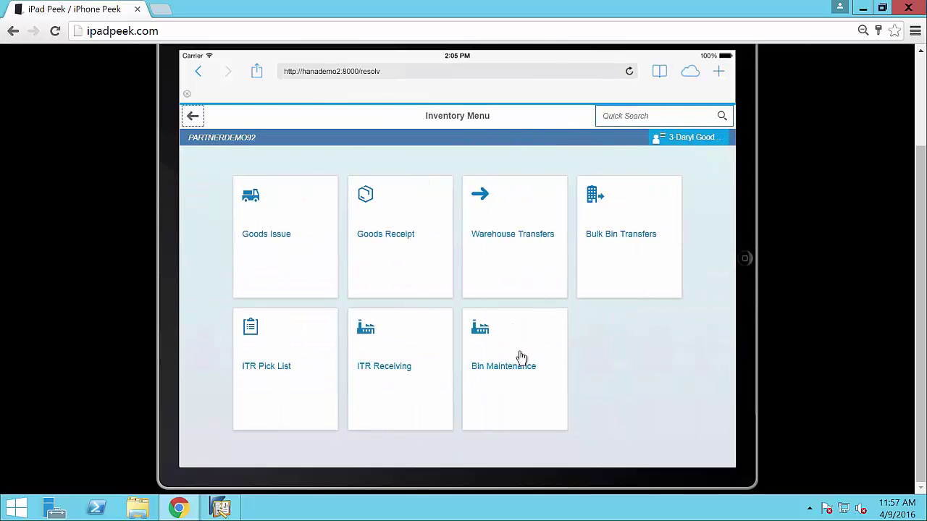
click(522, 357)
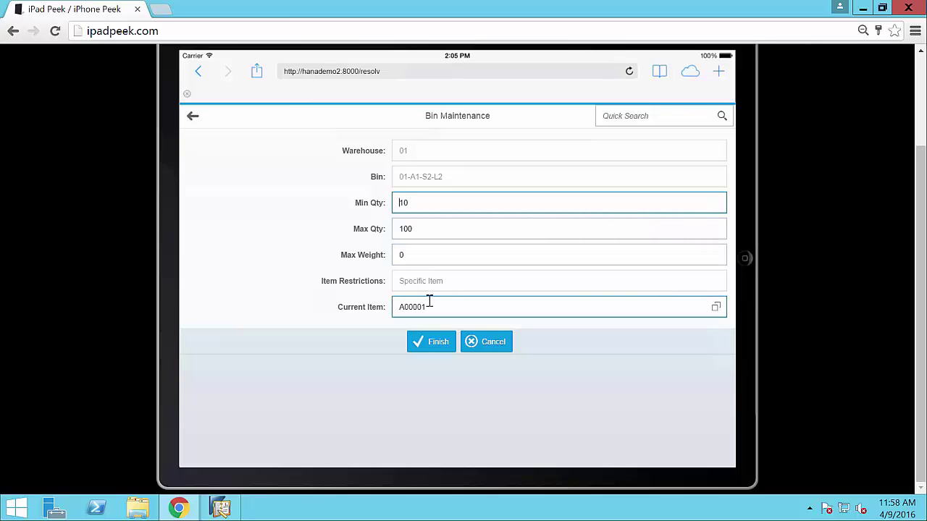
click(503, 353)
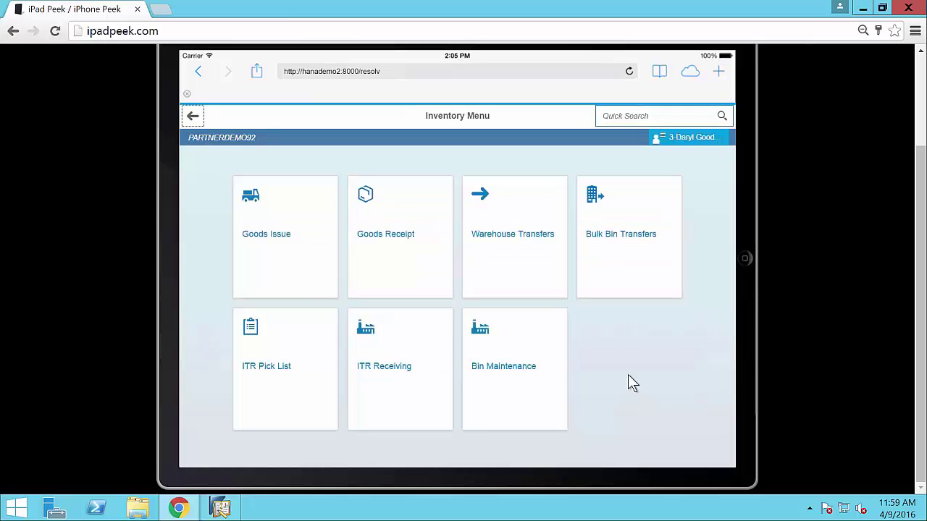
- Post a bulk bin transfer in warehouse 01 from bin 01-A1-S3-L2 to bin 01-A1-S3-L1
click(635, 275)
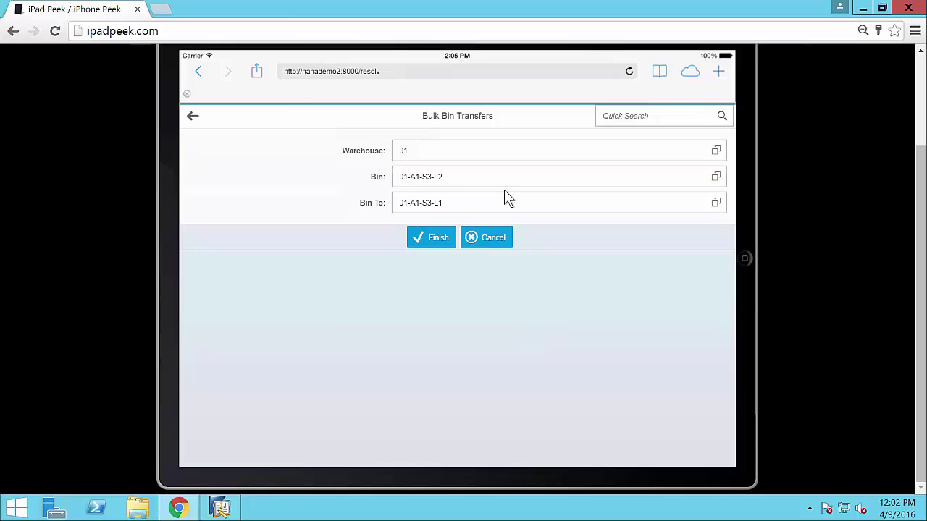
click(467, 179)
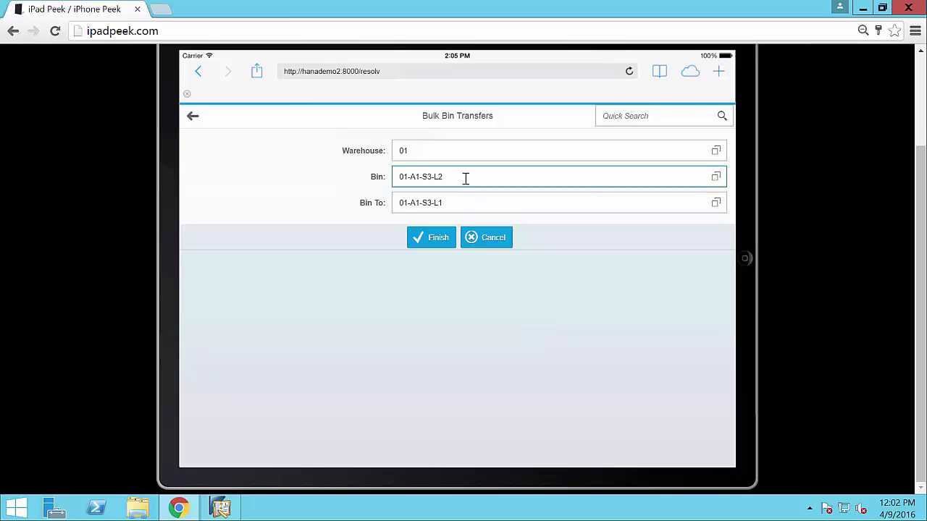
click(466, 207)
click(438, 238)
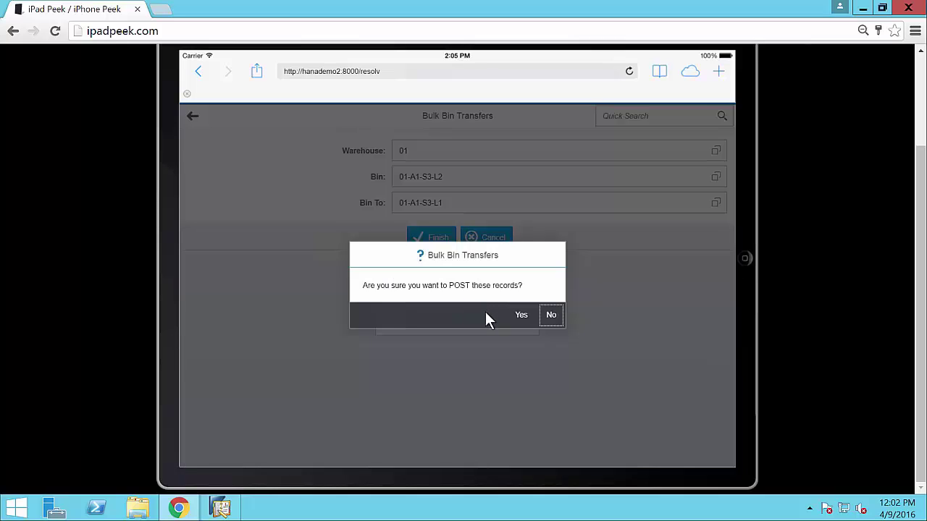
click(520, 318)
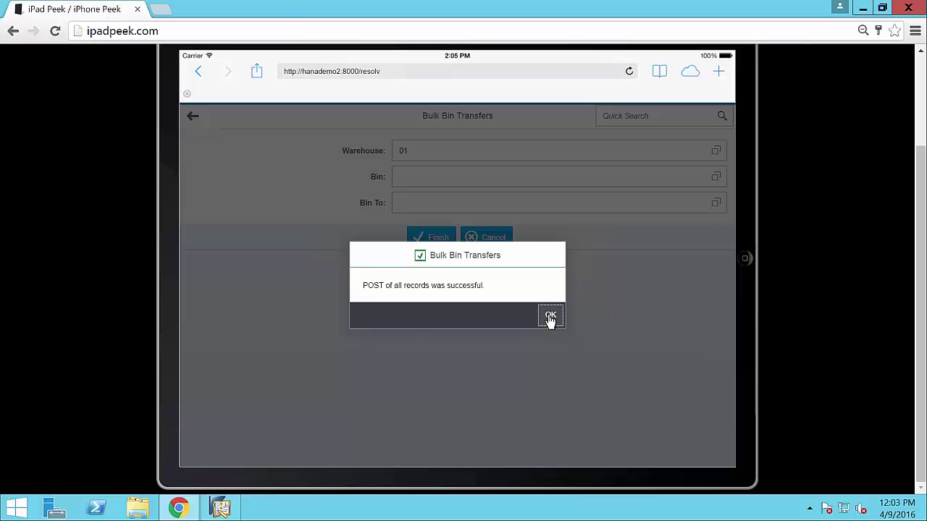
- Look up item 425 with Quick Search and review its bin quantities, details and warehouse quantities
click(551, 319)
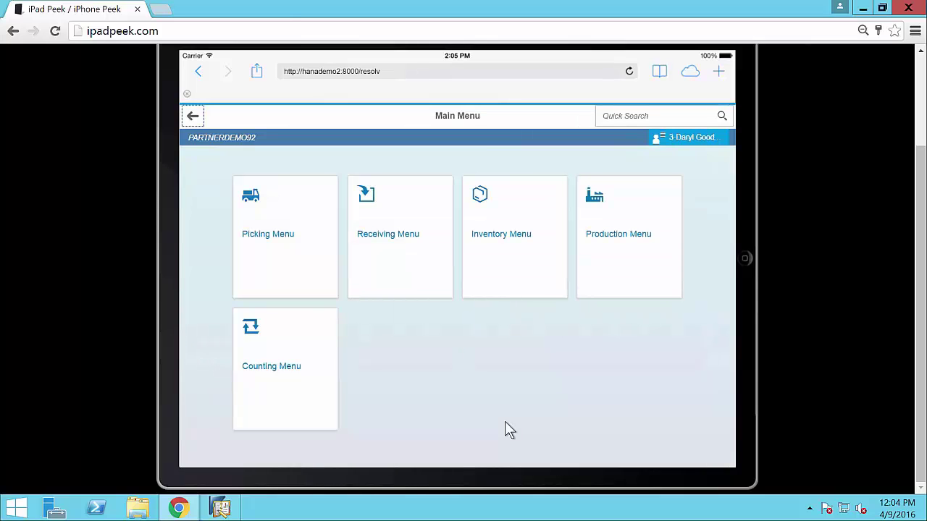
click(637, 114)
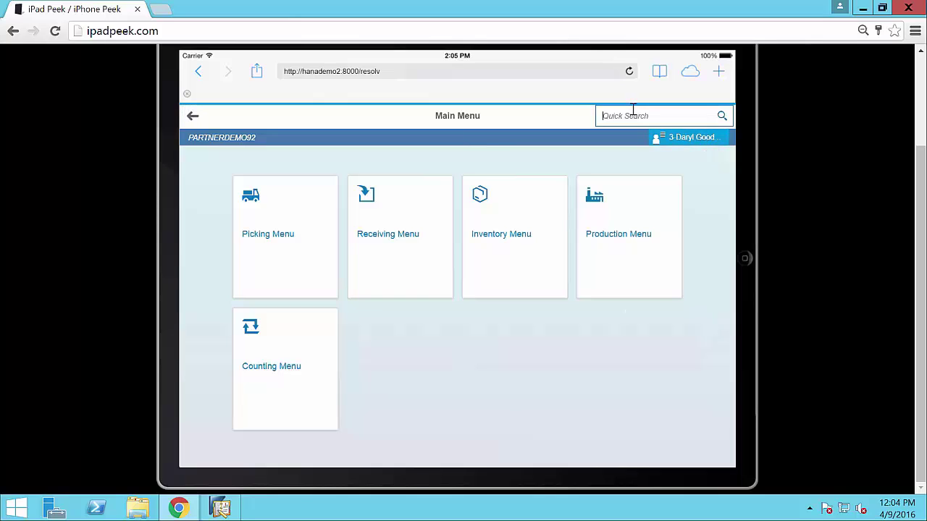
text(425)
key(Return)
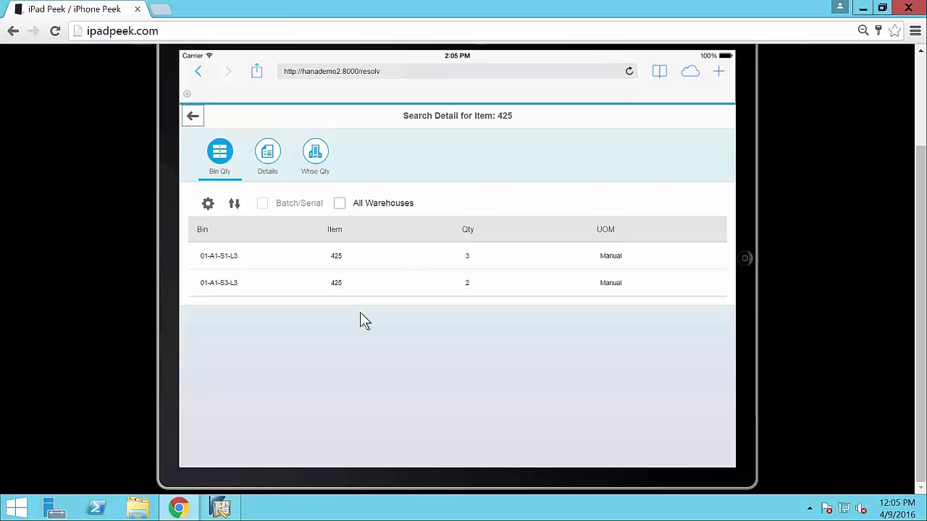
click(275, 156)
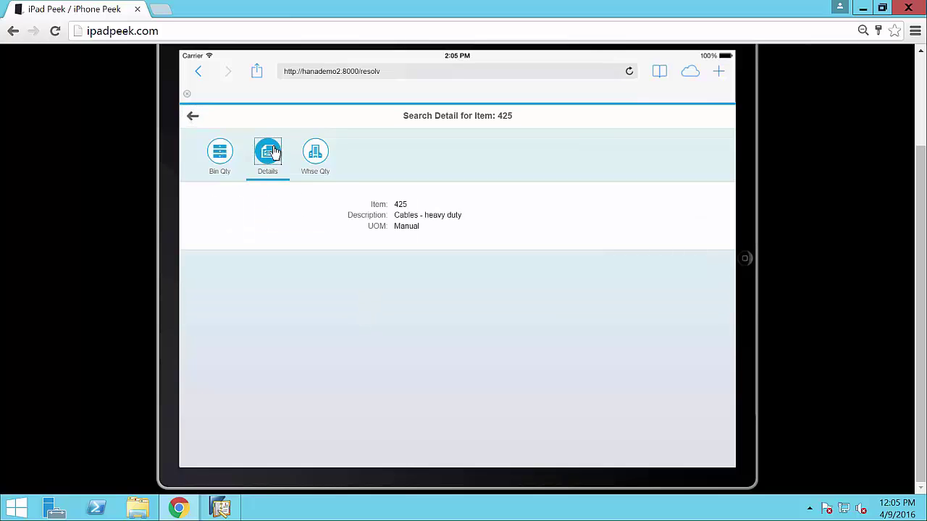
click(317, 162)
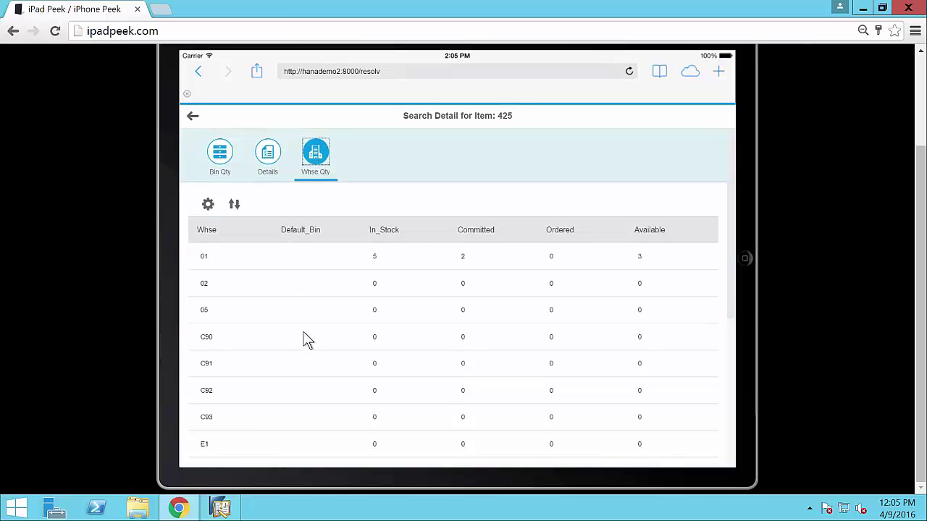
click(226, 161)
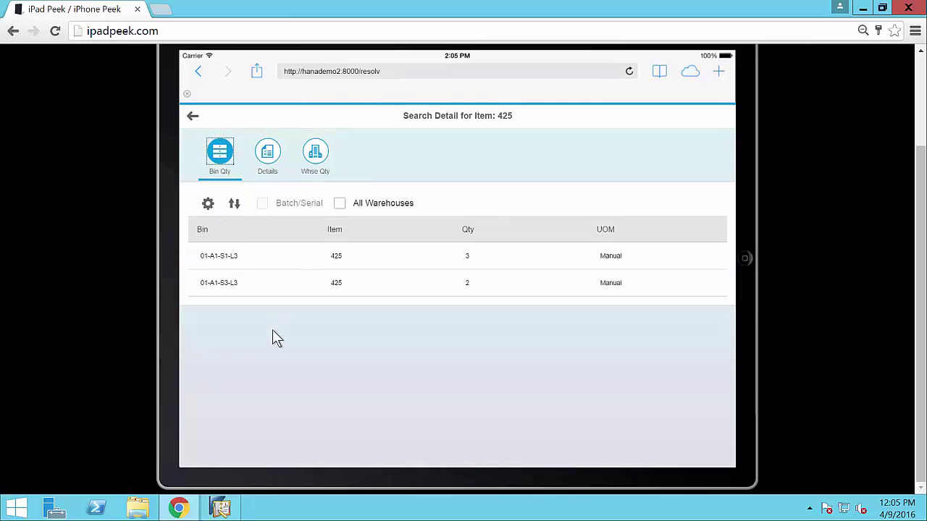
click(192, 118)
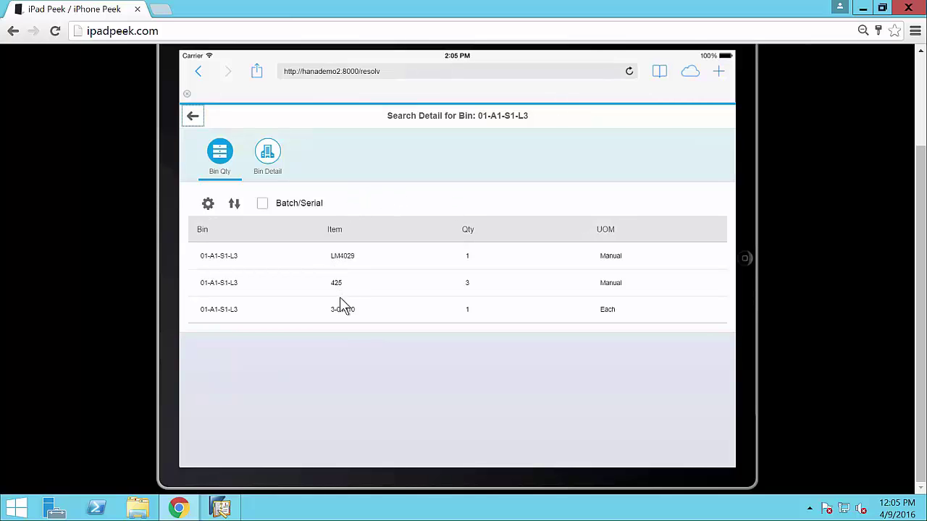
- Review the bin details and bin quantities of bin 01-A1-S1-L3 in the search detail, and leave them
click(278, 158)
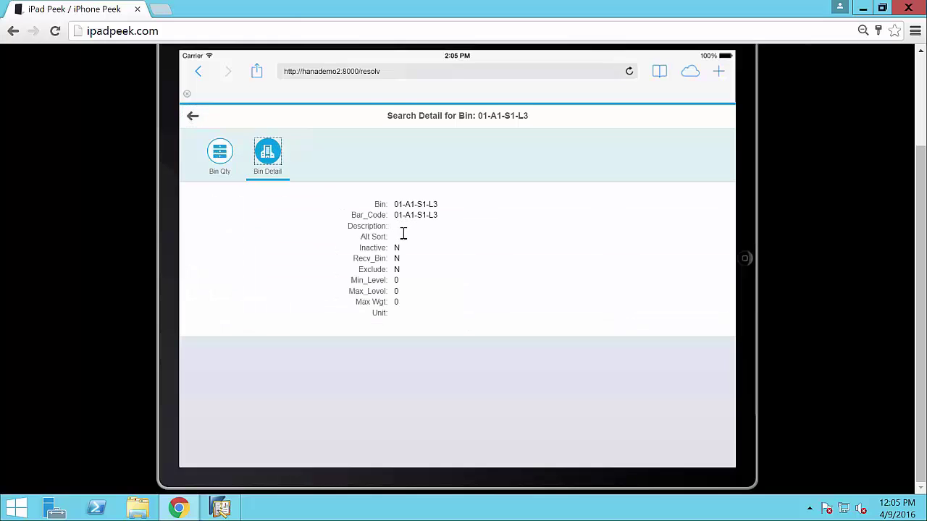
click(218, 150)
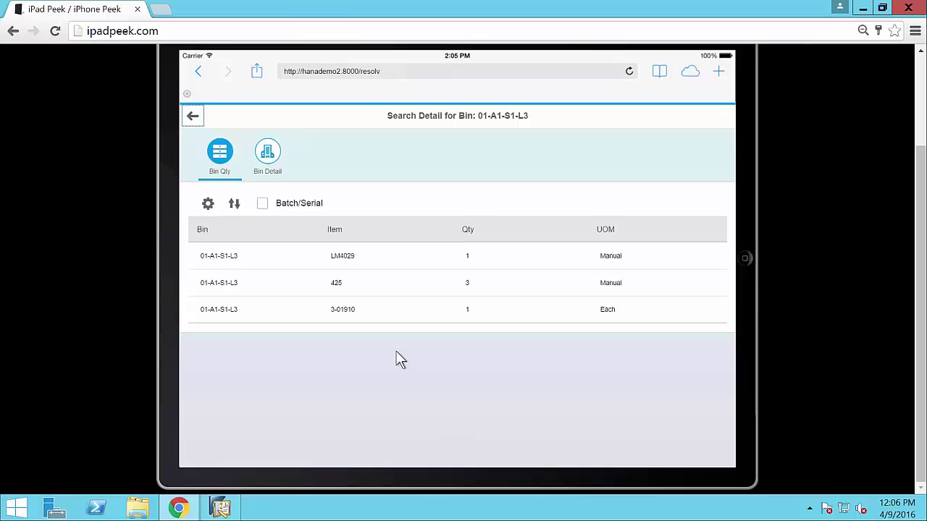
click(194, 122)
- Start a bin count for bin 01-A1-S1-L3 in warehouse 01 and add item 425 with quantity 4
click(282, 368)
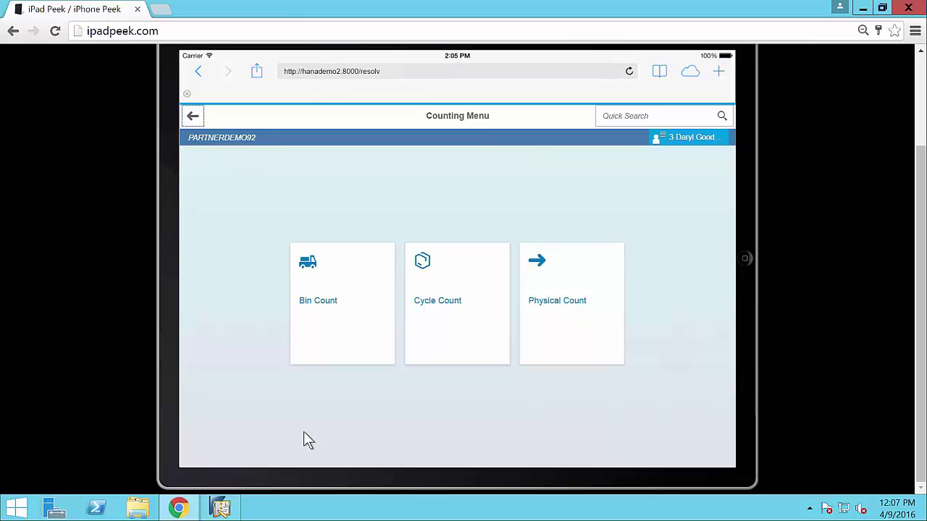
click(334, 324)
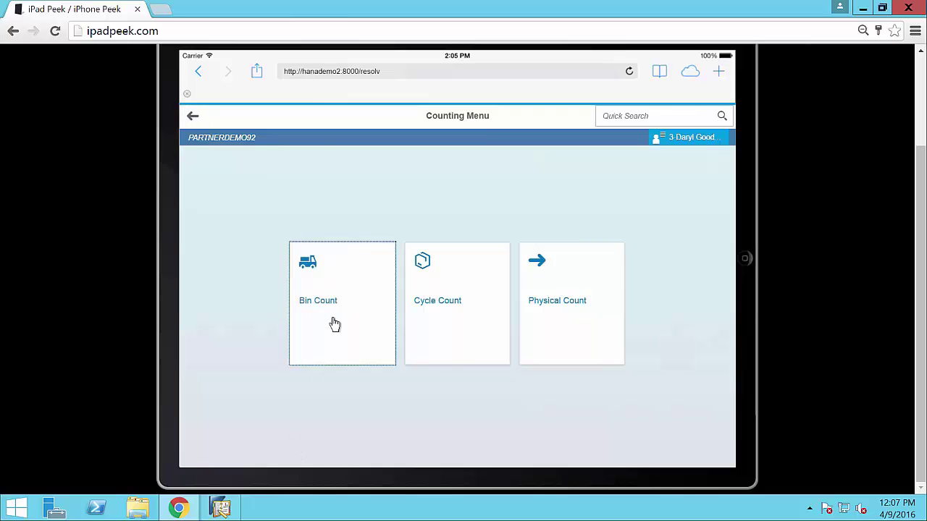
click(407, 209)
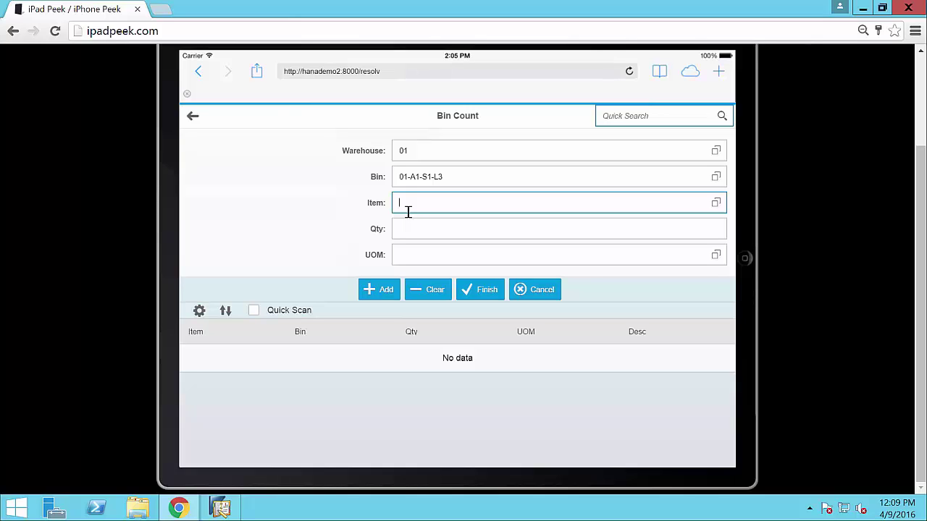
text(425)
key(Tab)
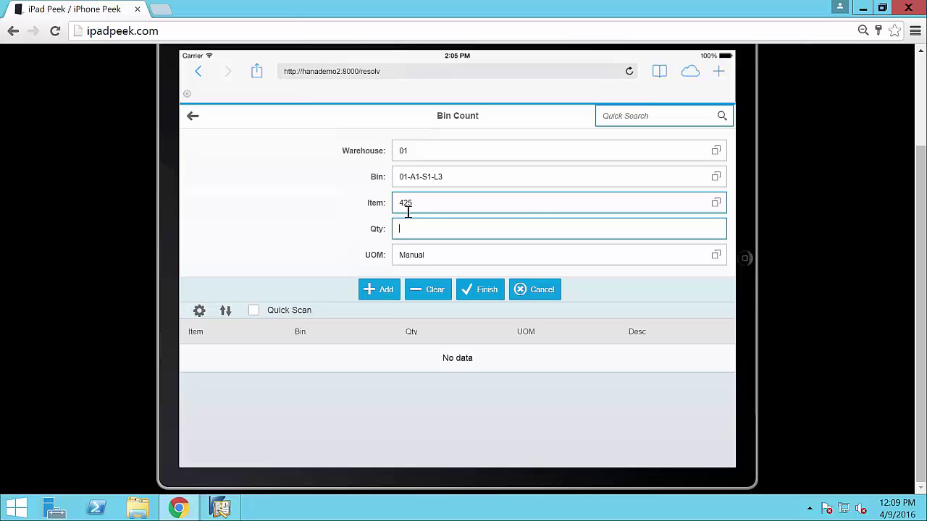
text(4)
key(Return)
- Add item LM4029 with quantity 1 to the bin count and post the count records
text(1)
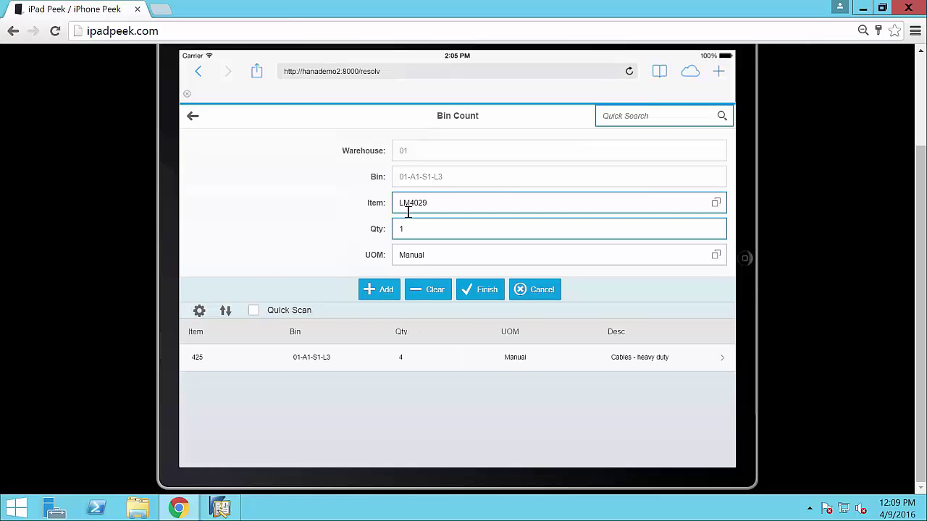
key(Return)
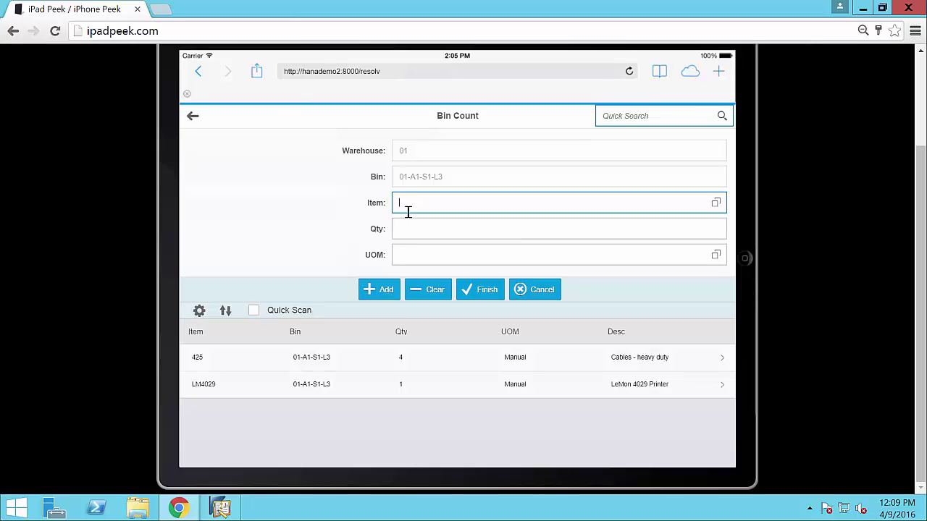
click(476, 296)
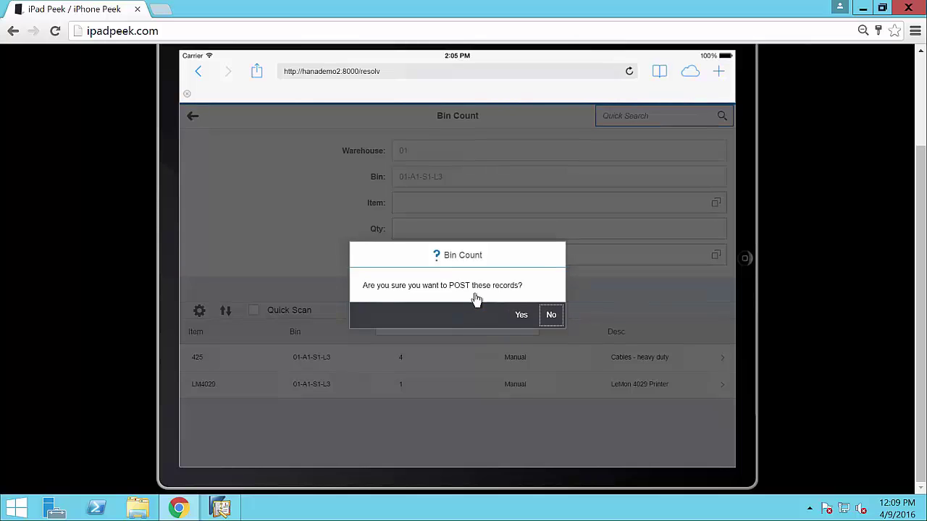
click(513, 316)
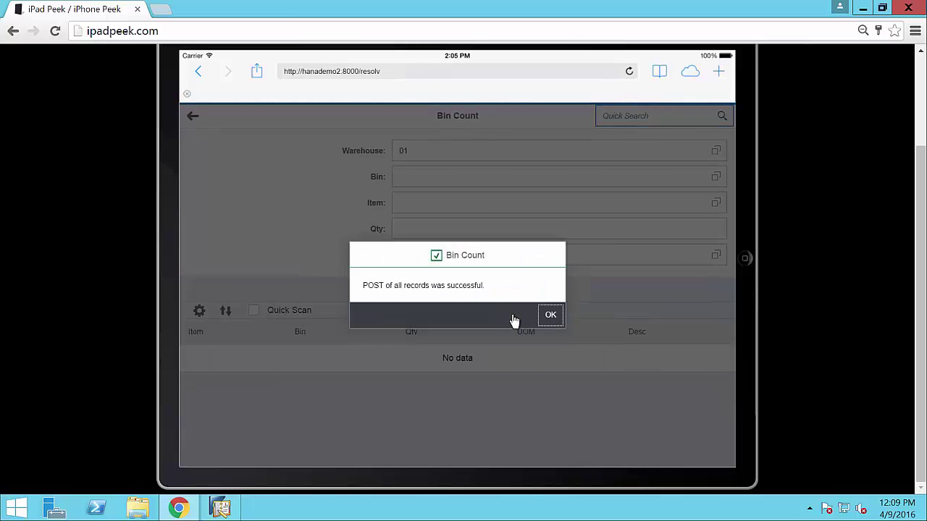
click(545, 318)
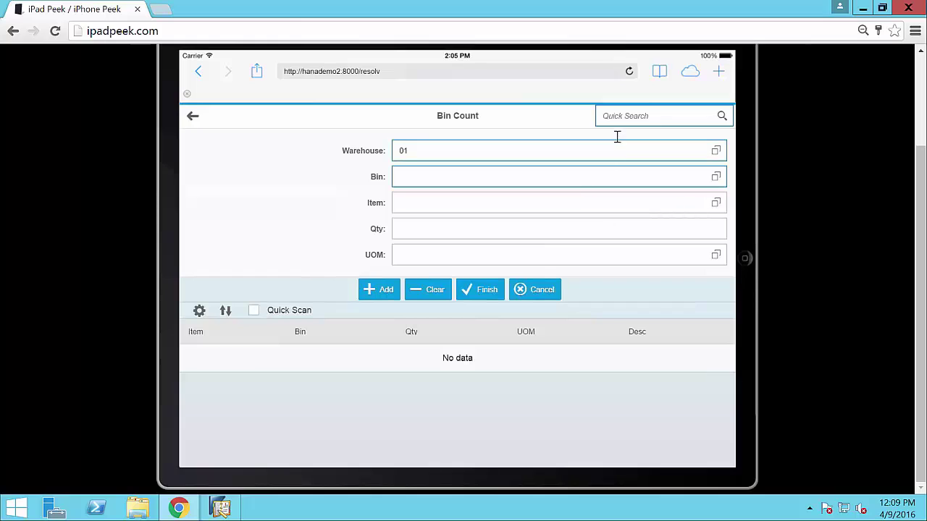
- Look up bin 01-A1-S1-L3 with Quick Search to check its contents
click(616, 119)
text(01-A1-S1-L3)
key(Return)
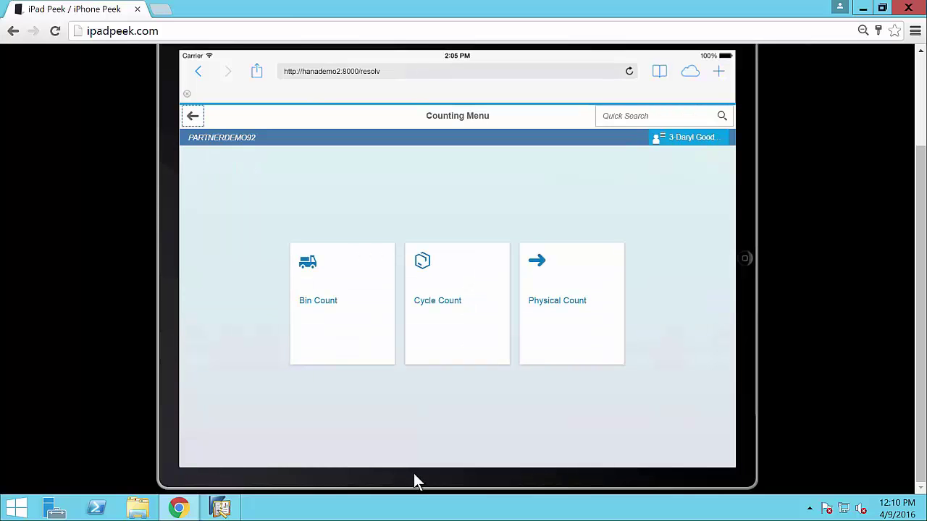
- Open a physical count for bin 01-A1-S1-L1 in warehouse 01, view the selectable items, and leave without adding a count
click(559, 305)
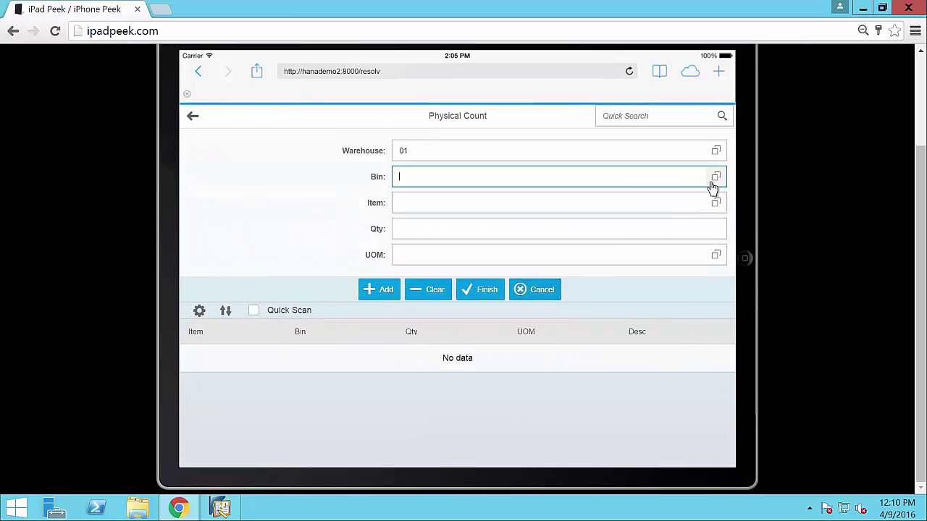
text(01-A1-S1-L1)
click(484, 211)
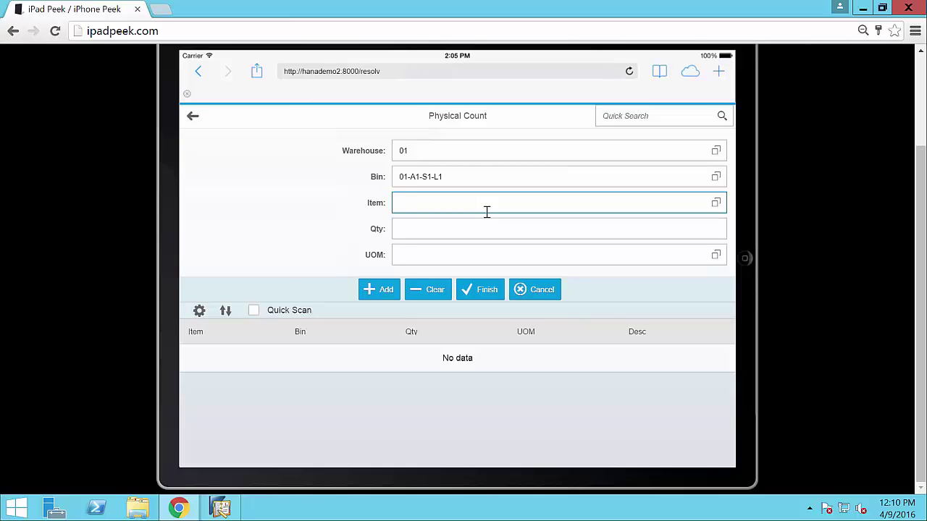
click(715, 205)
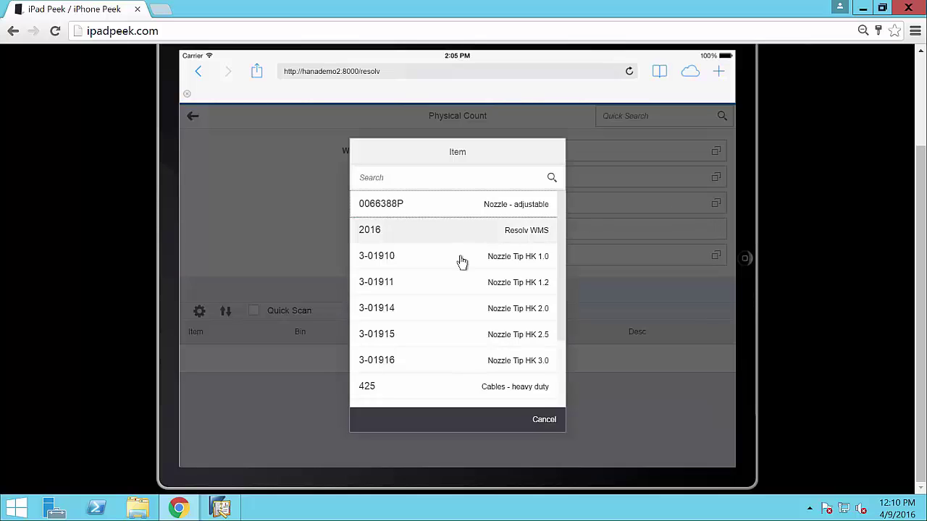
click(545, 426)
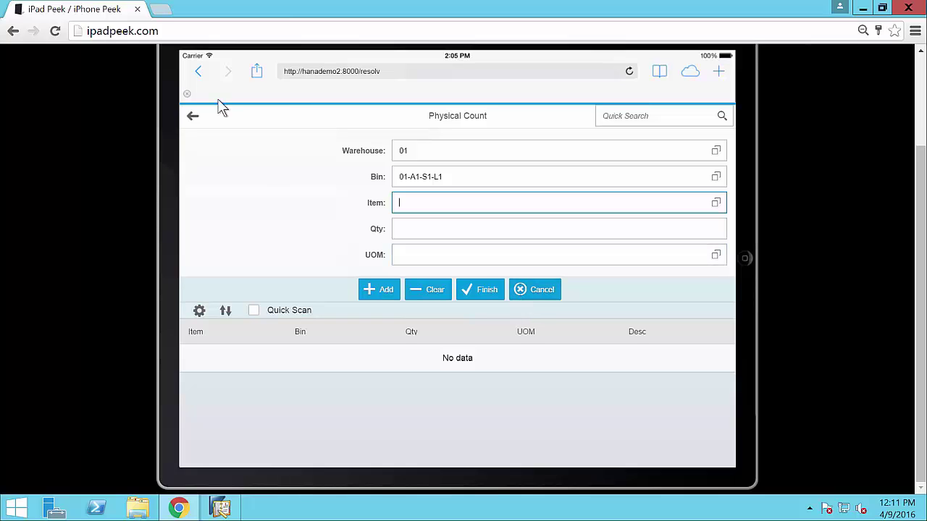
click(194, 117)
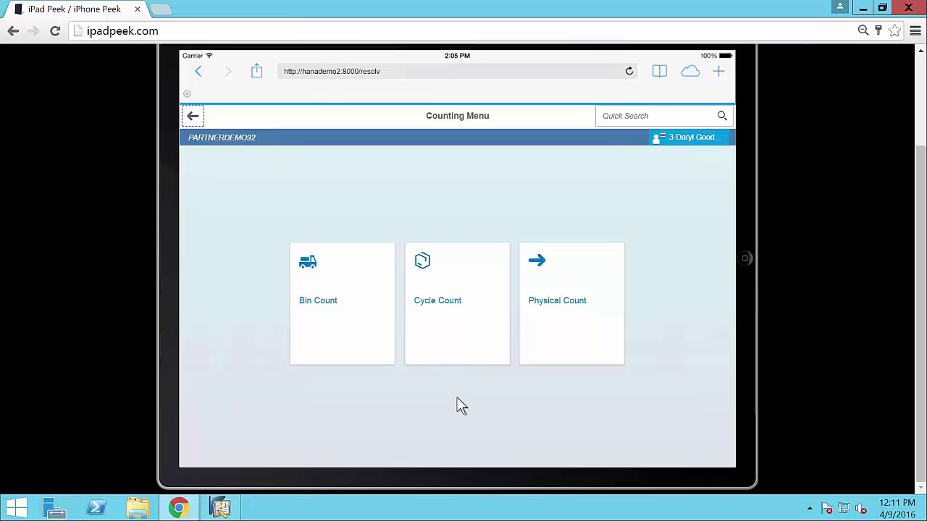
- Post a cycle count for A00001 in warehouse 01: 01-3PLSHIP 2, 01-A1-S1-L1 28, system bin 950, 01-A1-S3-L3 4
click(444, 302)
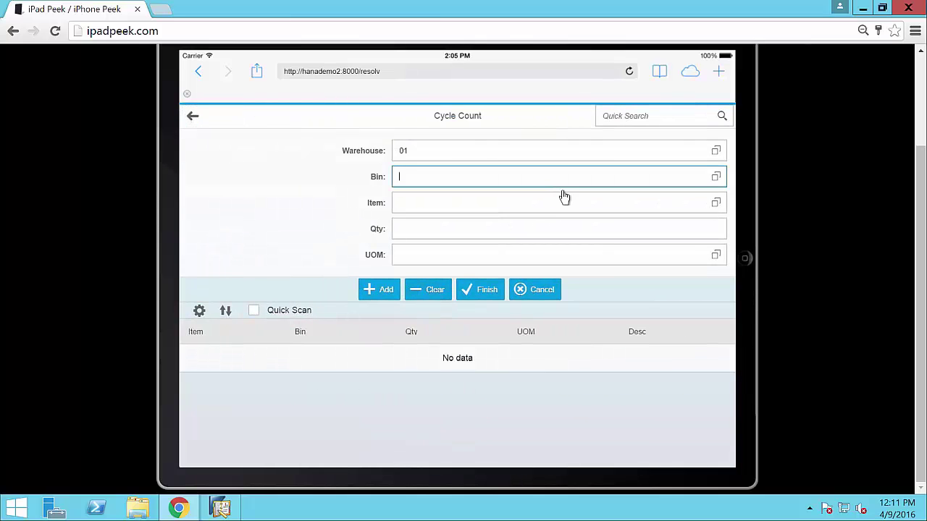
click(714, 204)
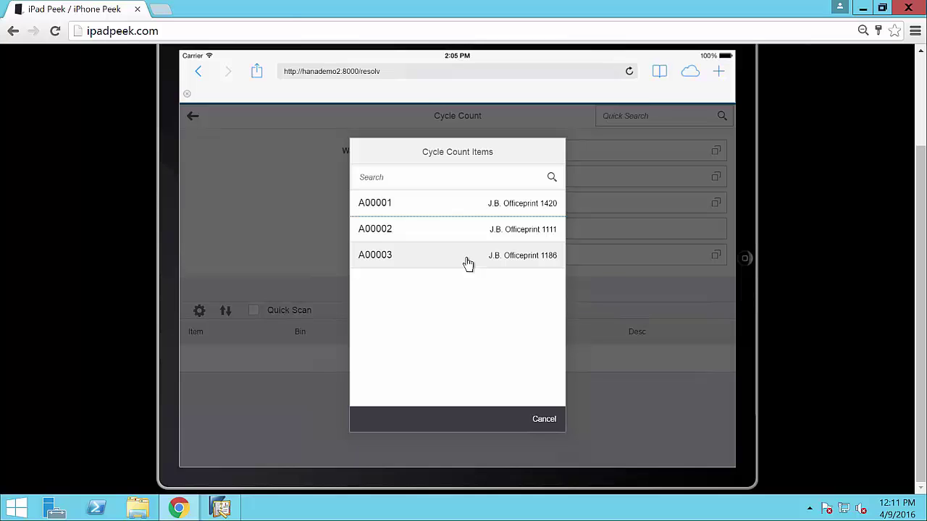
click(432, 208)
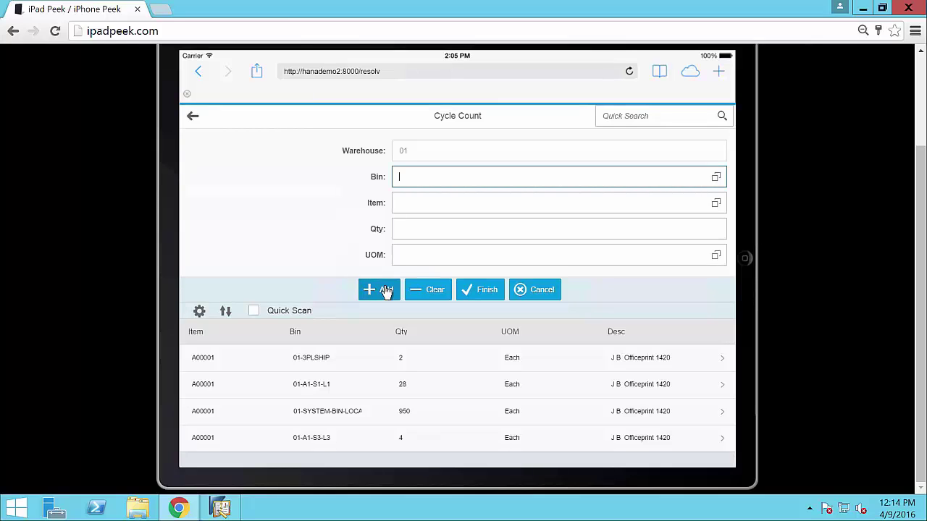
click(493, 297)
click(519, 316)
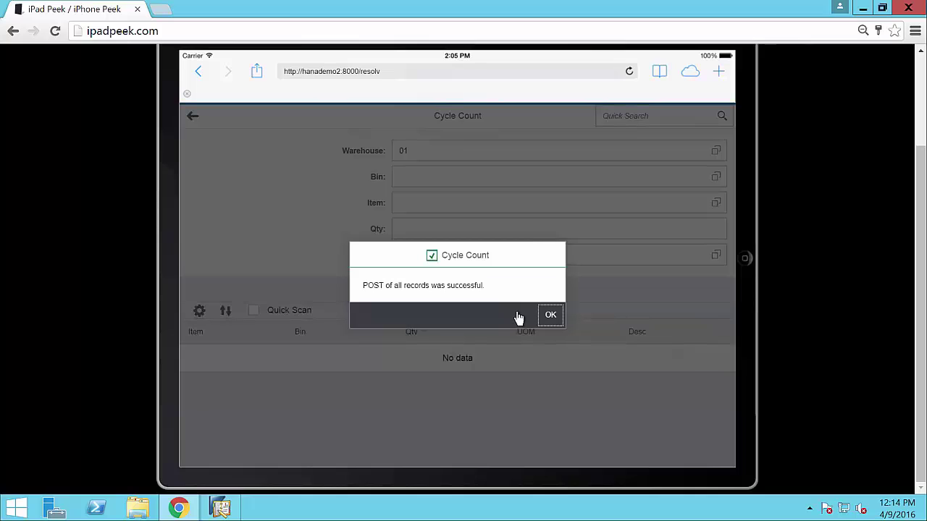
click(552, 316)
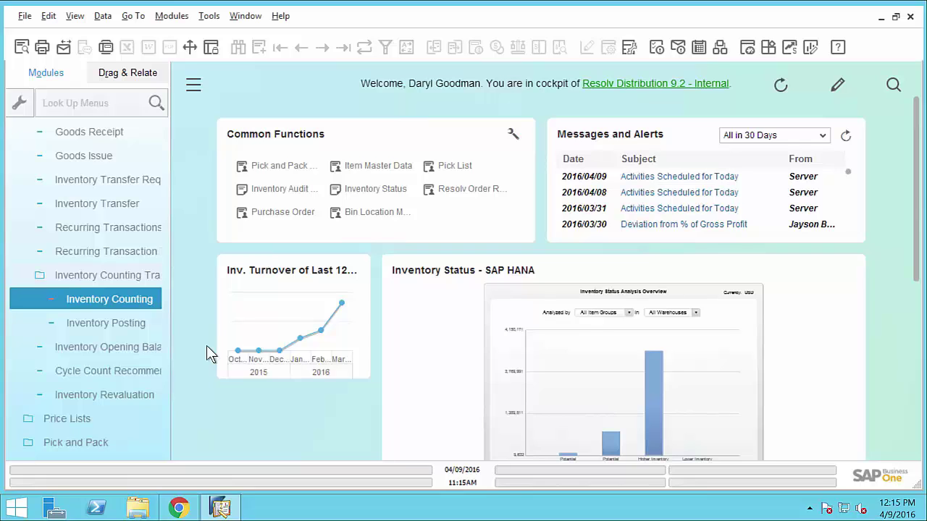
- Switch to SAP Business One and review the inventory posting for the bin count of 01-A1-S1-L3, then close it
click(142, 326)
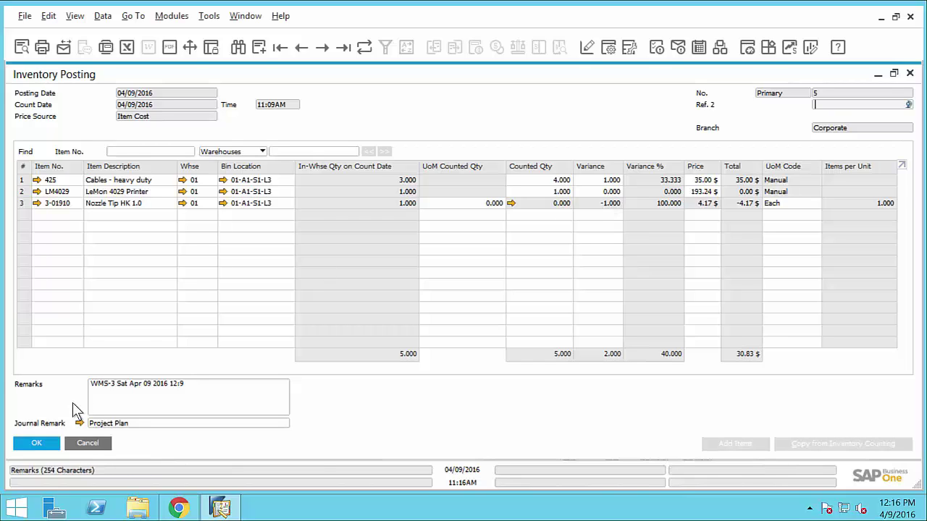
click(79, 442)
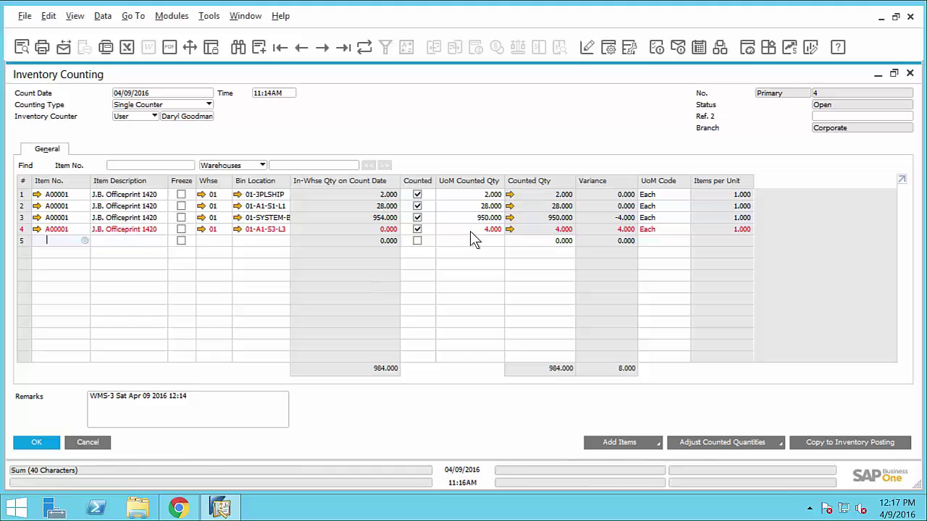
- Set the counting type of the A00001 inventory counting document to Multiple Counters and open the individual counters selection
click(208, 108)
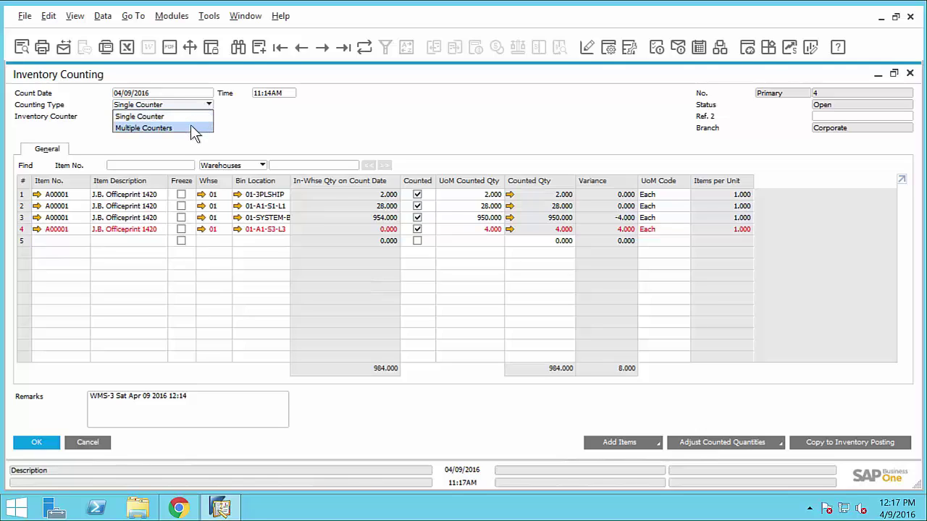
click(192, 128)
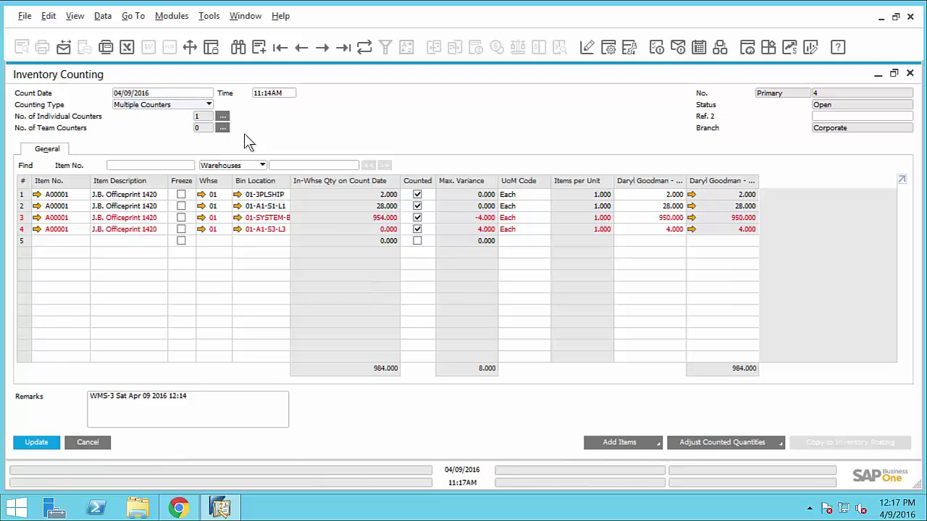
click(224, 118)
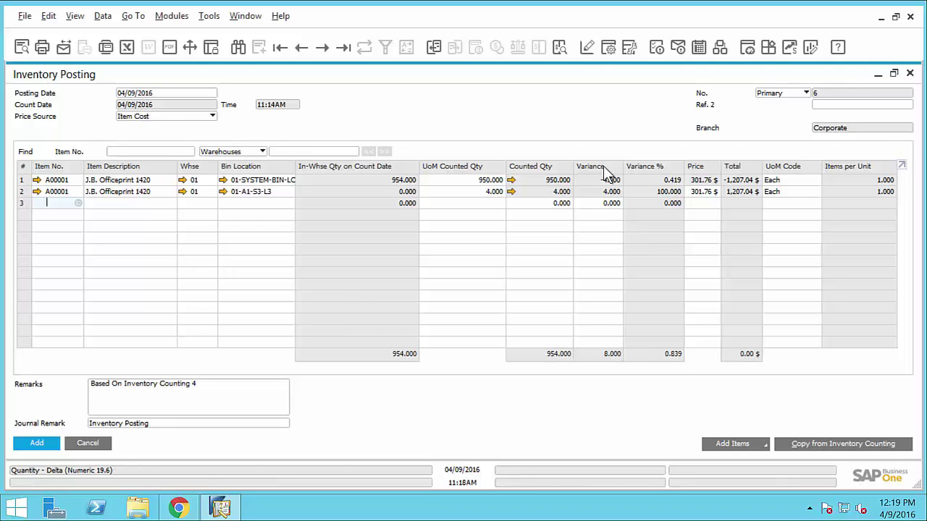
- Add the inventory posting based on Inventory Counting 4, closing all counting rows with zero variance
click(36, 443)
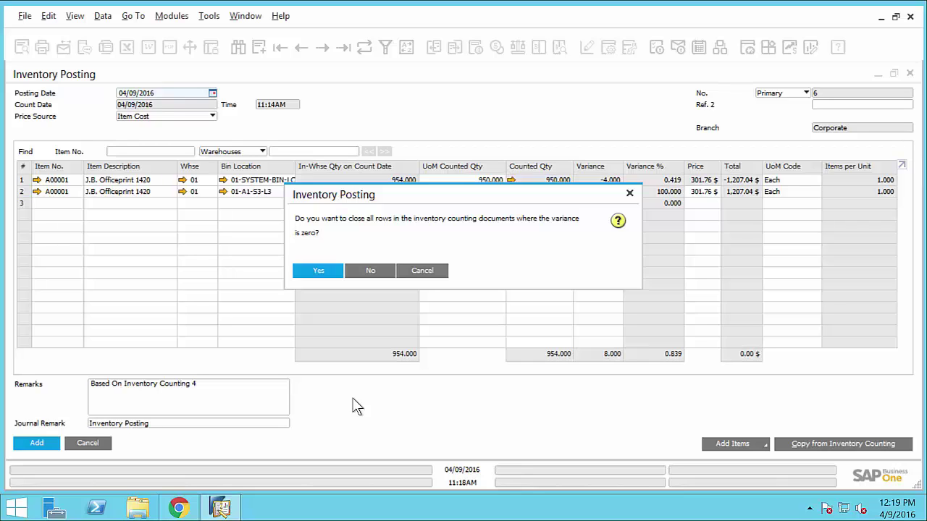
click(334, 271)
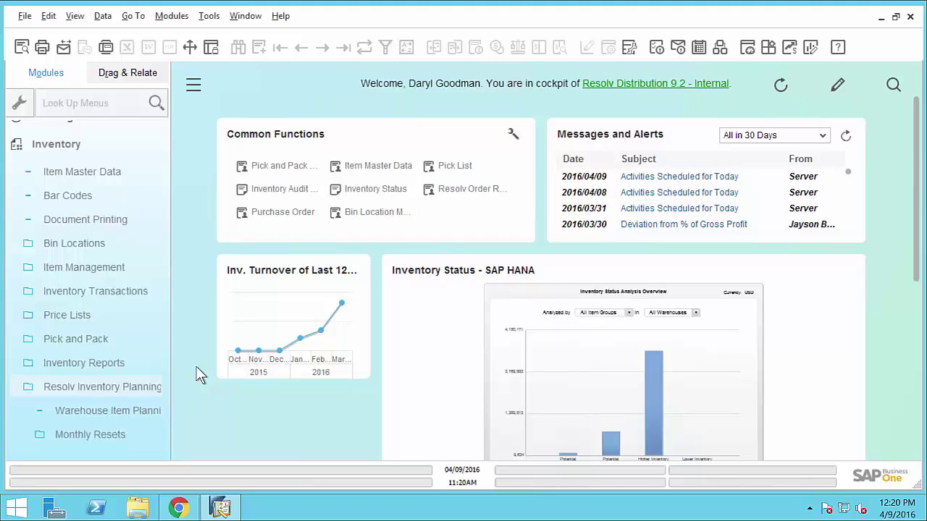
- Open Warehouse Item Planning and view the available movement classes
click(138, 414)
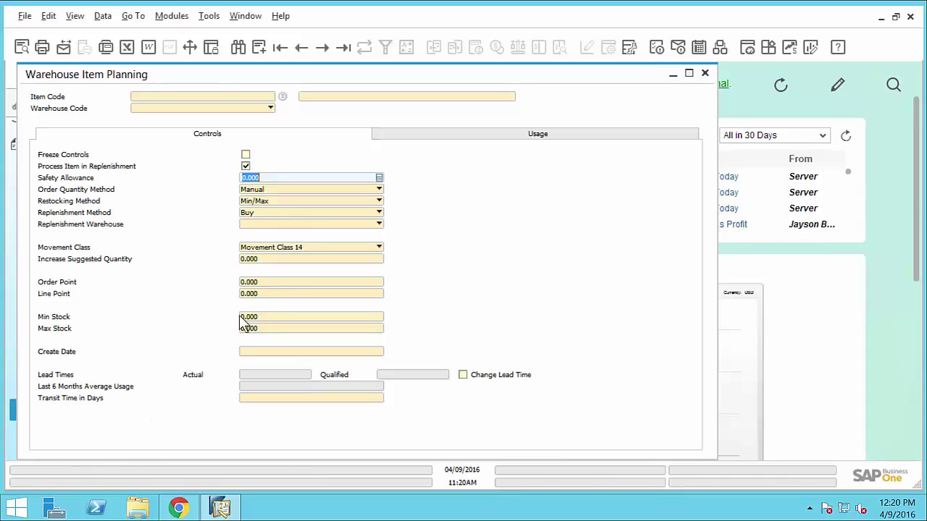
click(300, 246)
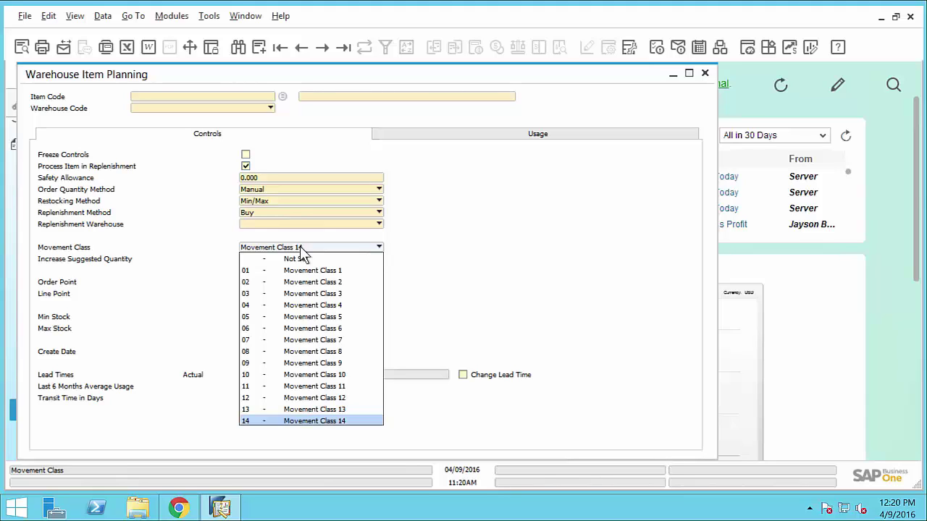